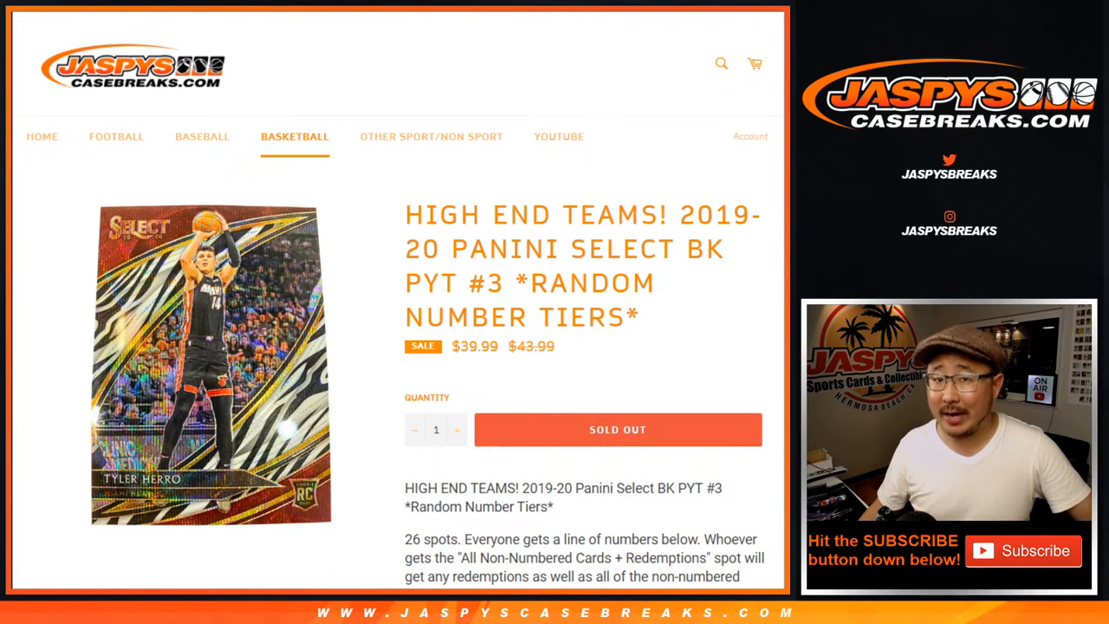
# Review the Random Number Tiers title, break number and the first tier rows on the break listing.
pyautogui.moveTo(530, 282); pyautogui.dragTo(625, 317)
pyautogui.click(590, 373)
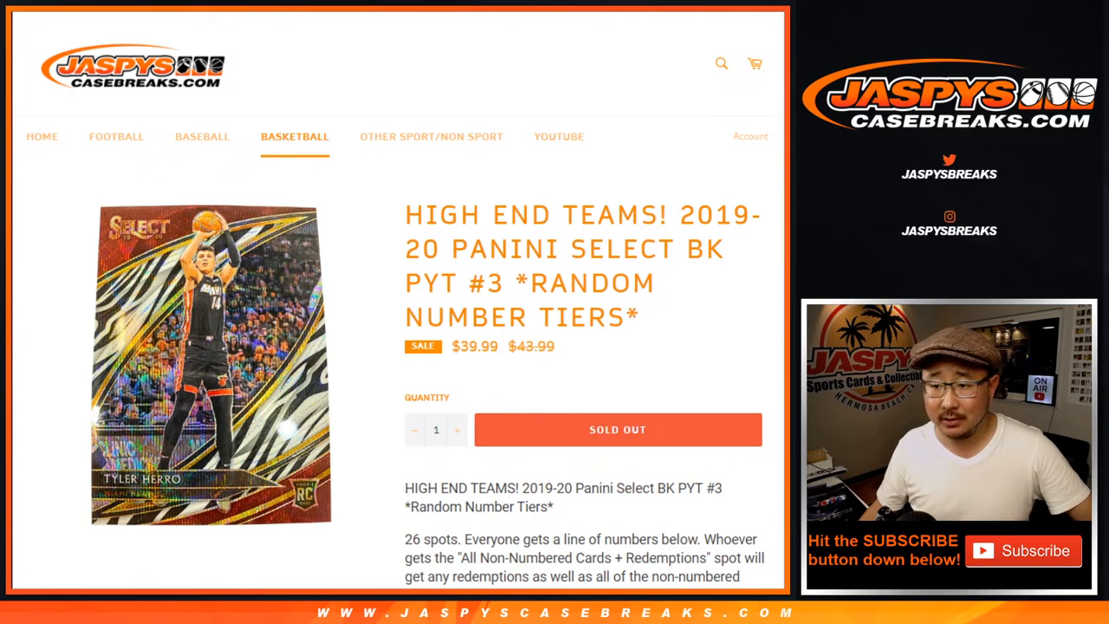
pyautogui.moveTo(423, 283); pyautogui.dragTo(504, 283)
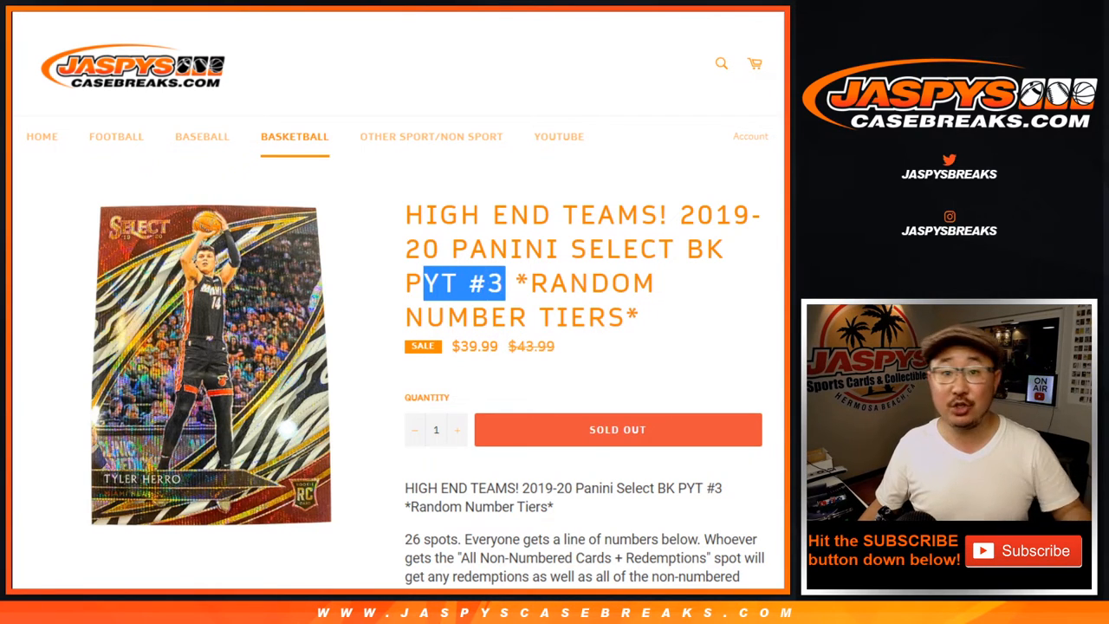
pyautogui.click(590, 372)
pyautogui.scroll(-5, 520, 347)
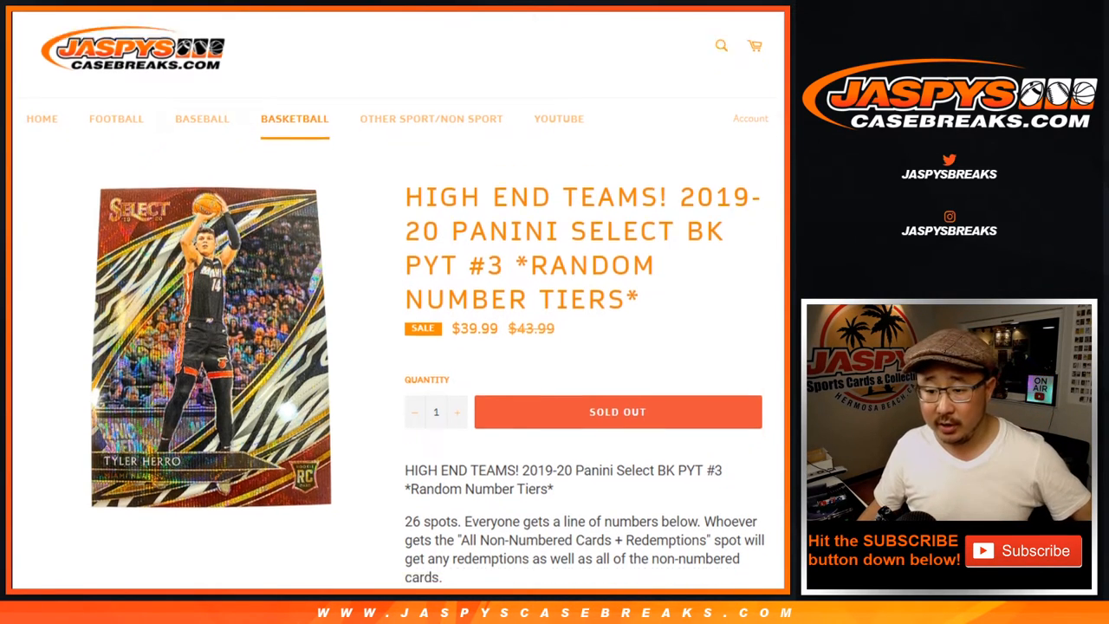
pyautogui.scroll(-2, 520, 347)
pyautogui.moveTo(423, 229); pyautogui.dragTo(490, 228)
pyautogui.click(589, 295)
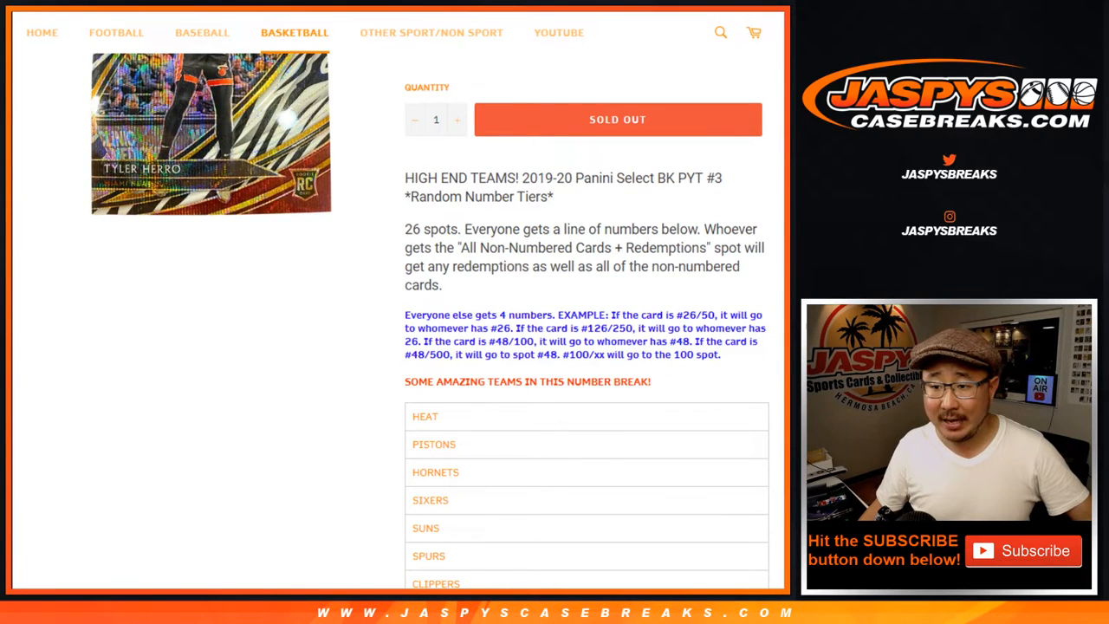
pyautogui.scroll(-2, 520, 347)
pyautogui.scroll(-6, 520, 346)
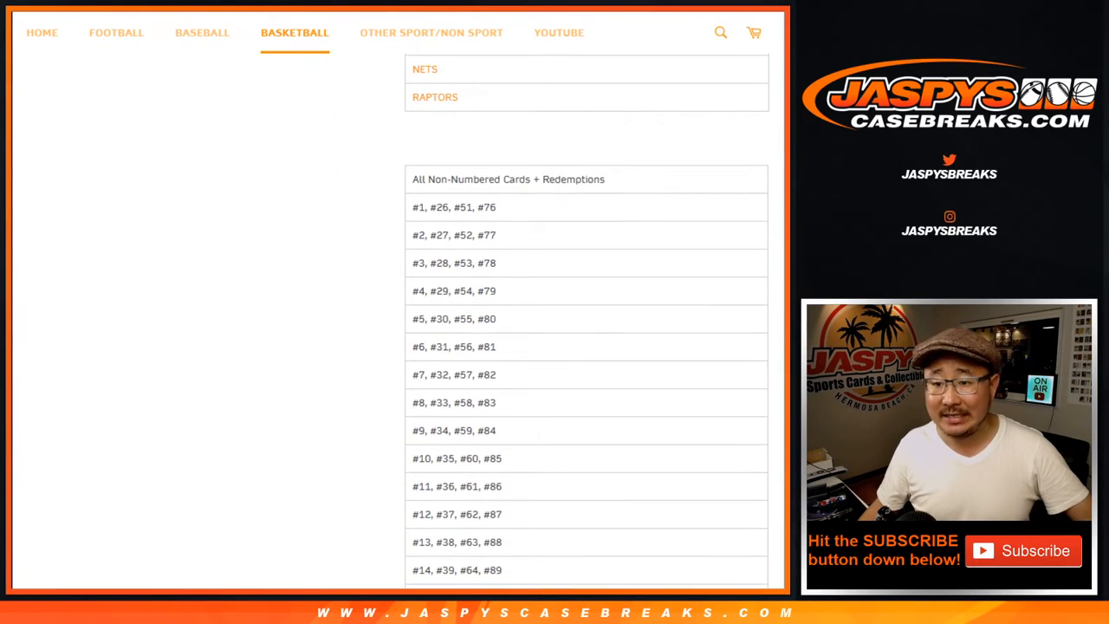
pyautogui.moveTo(430, 207); pyautogui.dragTo(497, 207)
pyautogui.moveTo(448, 235)
pyautogui.mouseDown()
pyautogui.moveTo(496, 234)
pyautogui.moveTo(497, 345)
pyautogui.mouseUp()
pyautogui.click(520, 304)
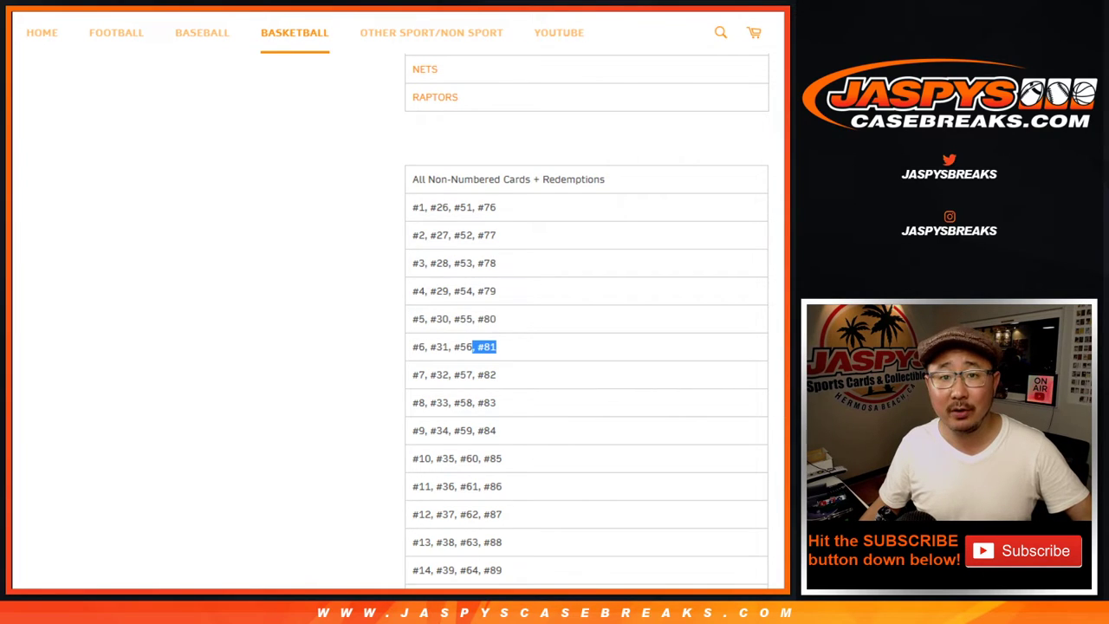
pyautogui.moveTo(453, 375); pyautogui.dragTo(491, 375)
pyautogui.click(520, 381)
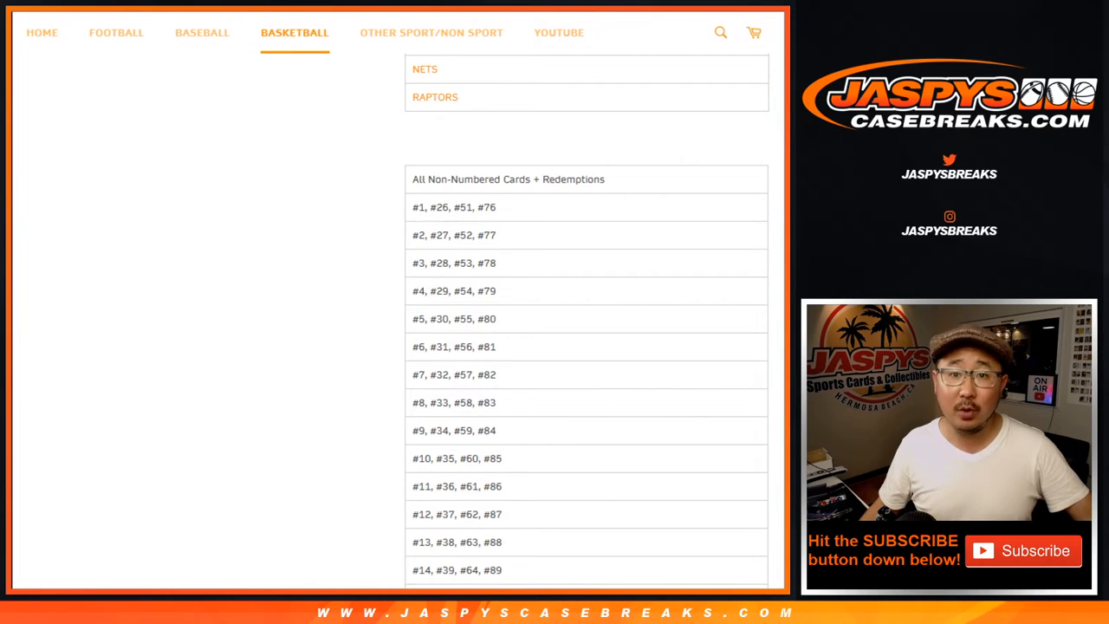
pyautogui.scroll(-5, 586, 347)
pyautogui.scroll(-3, 586, 347)
pyautogui.scroll(6, 586, 347)
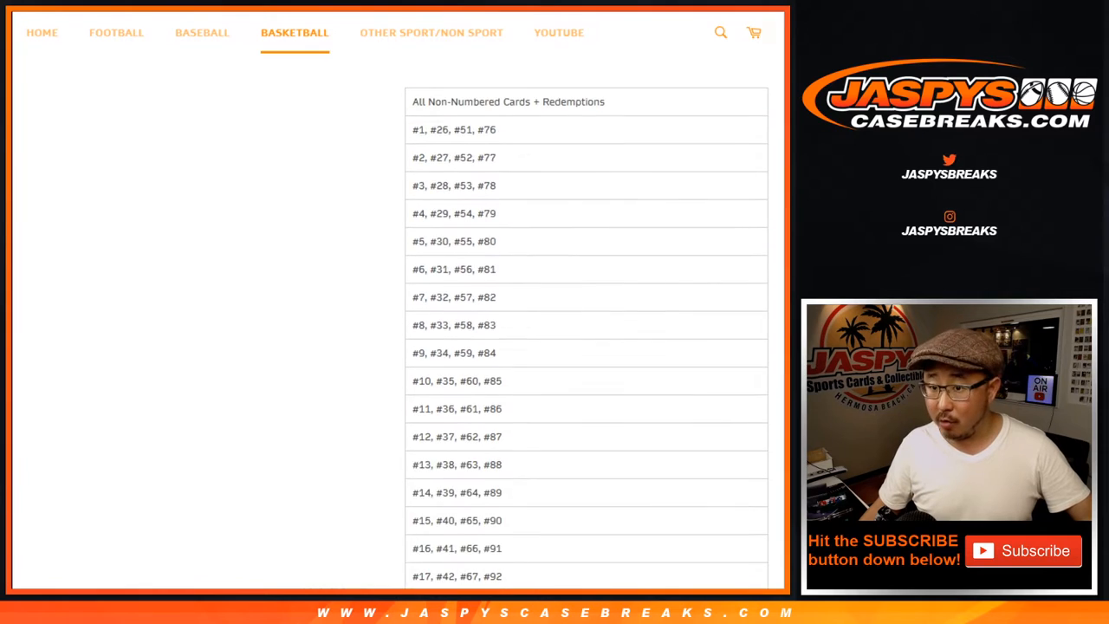
pyautogui.scroll(3, 586, 346)
# Review the All Non-Numbered Cards + Redemptions spot, the full team list HEAT through RAPTORS, and remaining tiers.
pyautogui.moveTo(413, 257); pyautogui.dragTo(586, 257)
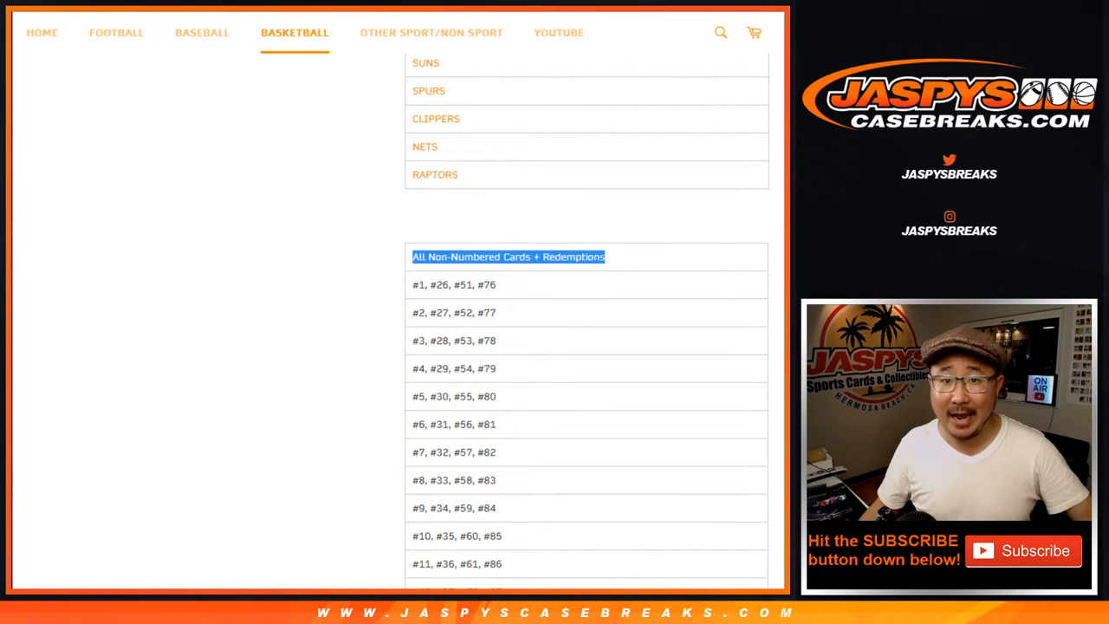
pyautogui.scroll(3, 586, 346)
pyautogui.scroll(2, 586, 346)
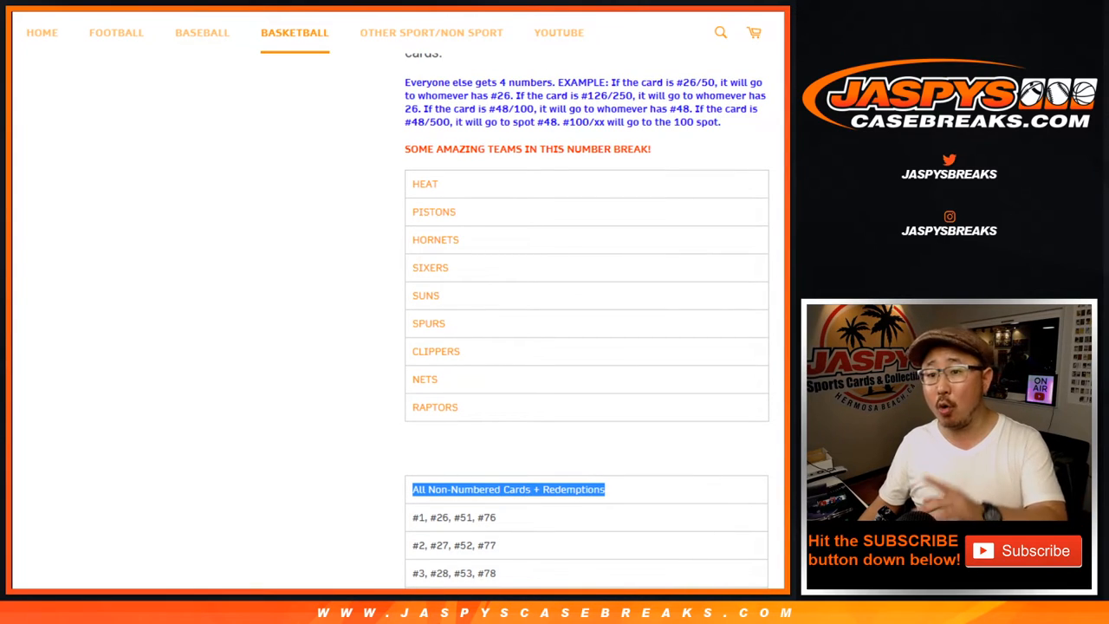
pyautogui.moveTo(414, 184); pyautogui.dragTo(459, 407)
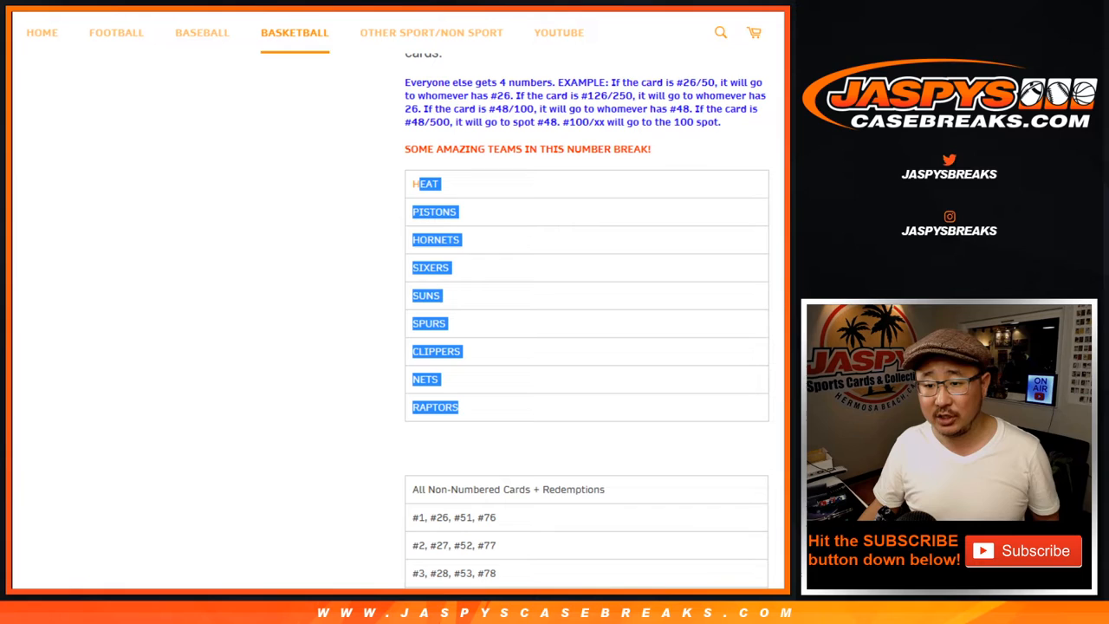
pyautogui.click(586, 450)
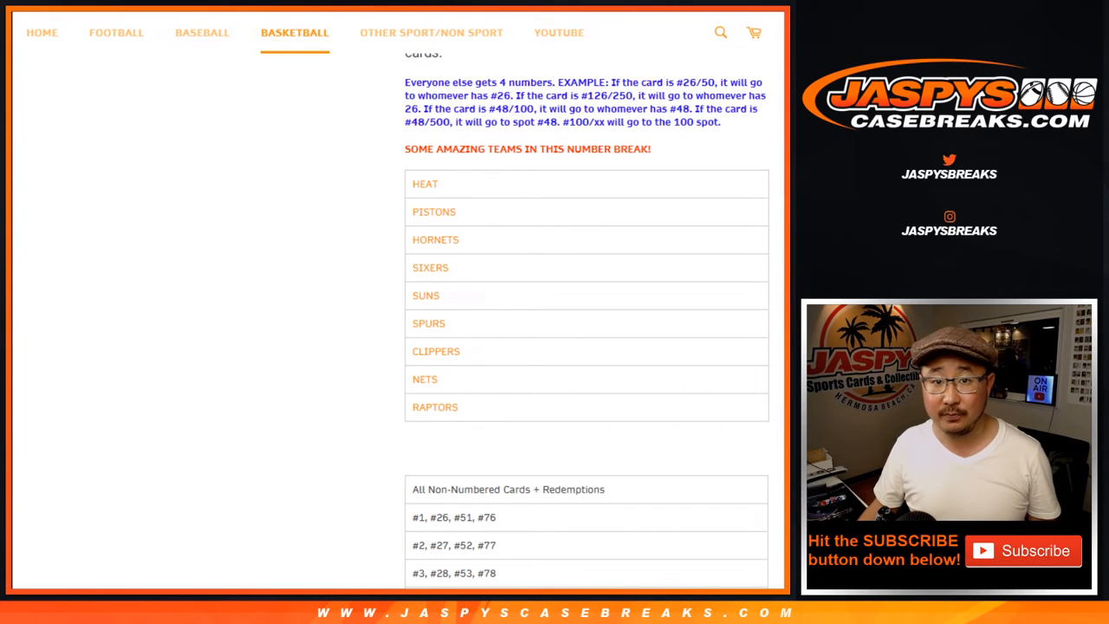
pyautogui.scroll(-2, 586, 346)
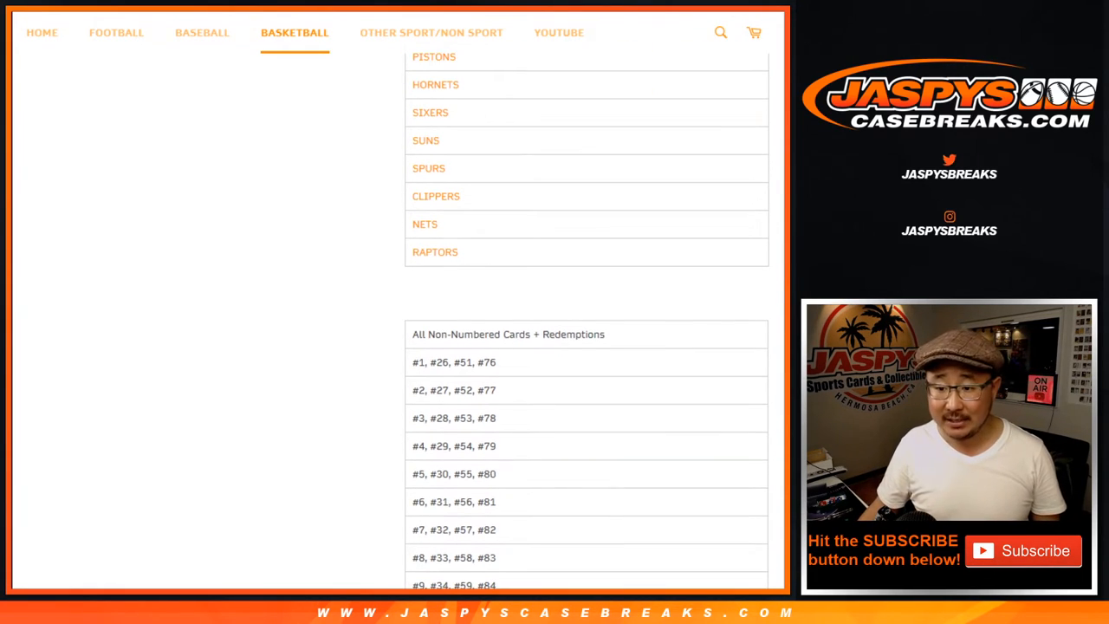
pyautogui.moveTo(418, 362); pyautogui.dragTo(497, 362)
pyautogui.moveTo(452, 390)
pyautogui.mouseDown()
pyautogui.moveTo(498, 390)
pyautogui.moveTo(496, 473)
pyautogui.mouseUp()
pyautogui.click(493, 475)
pyautogui.scroll(2, 586, 347)
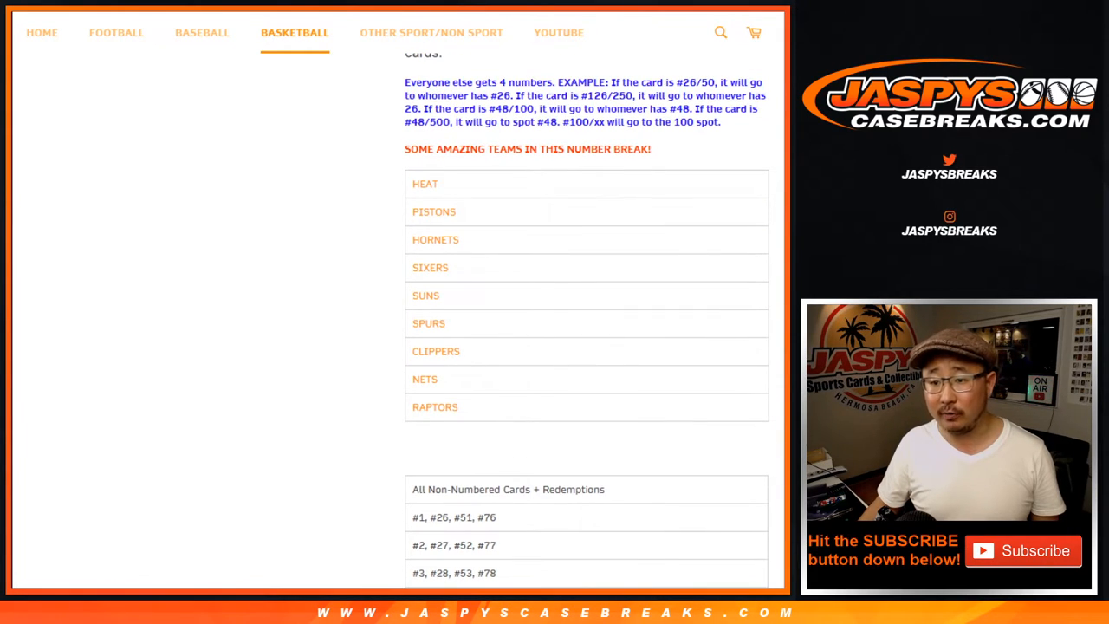
pyautogui.moveTo(411, 183); pyautogui.dragTo(461, 407)
pyautogui.click(586, 295)
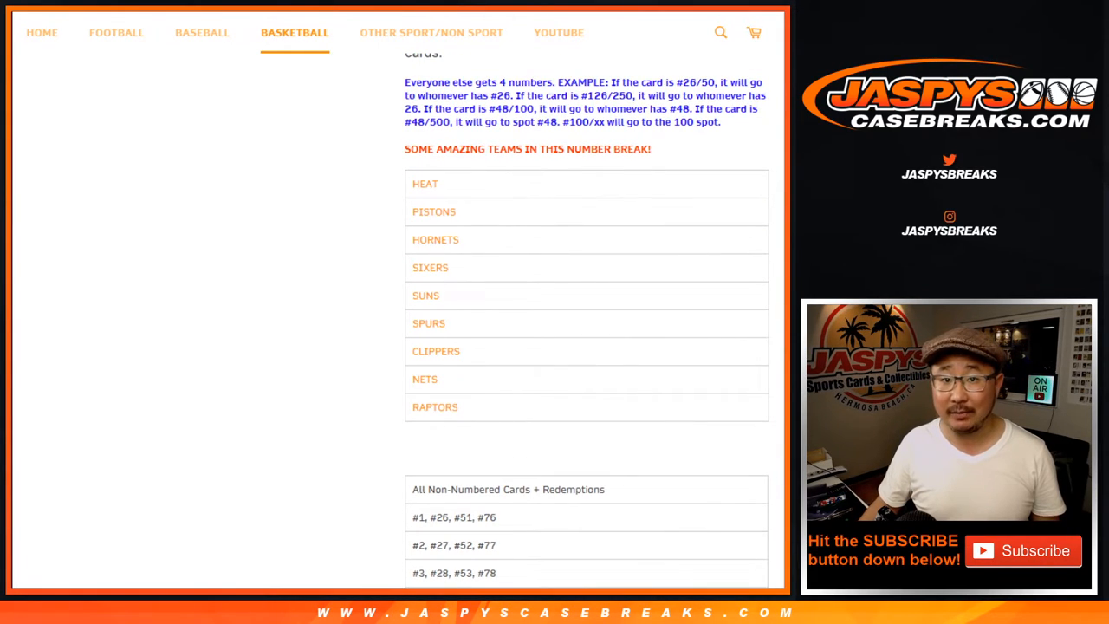
pyautogui.moveTo(412, 490); pyautogui.dragTo(530, 490)
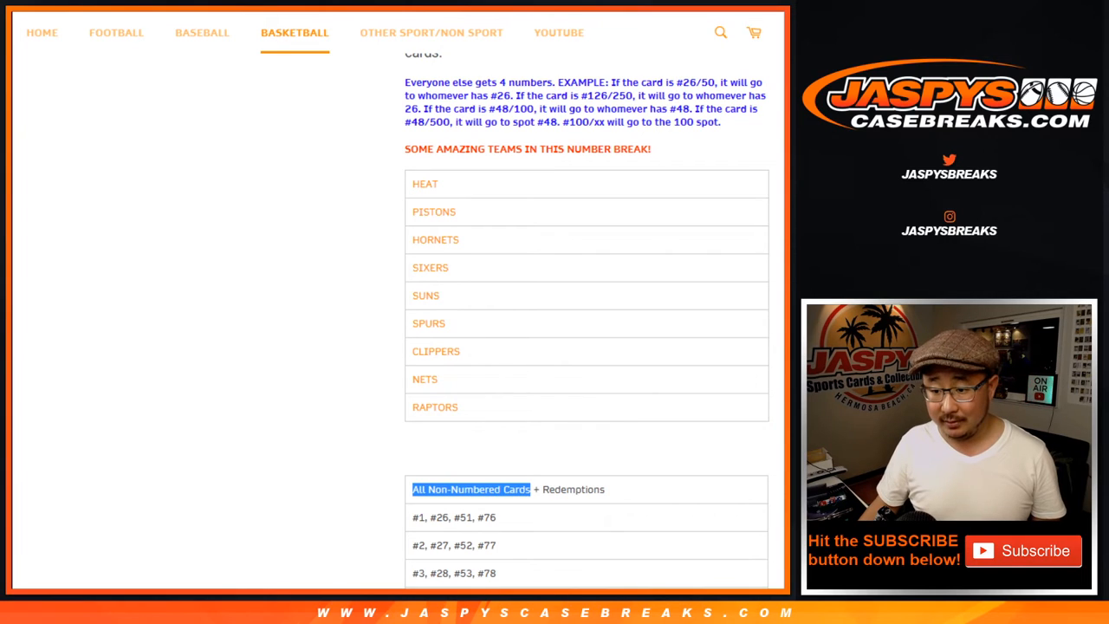
pyautogui.click(586, 433)
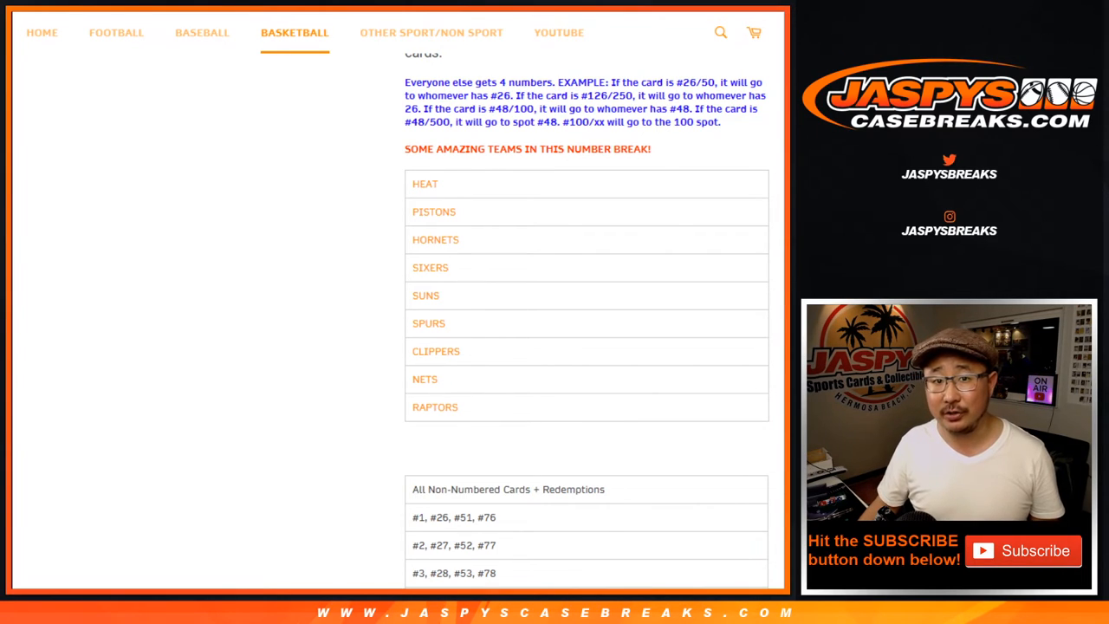
pyautogui.moveTo(412, 184); pyautogui.dragTo(459, 407)
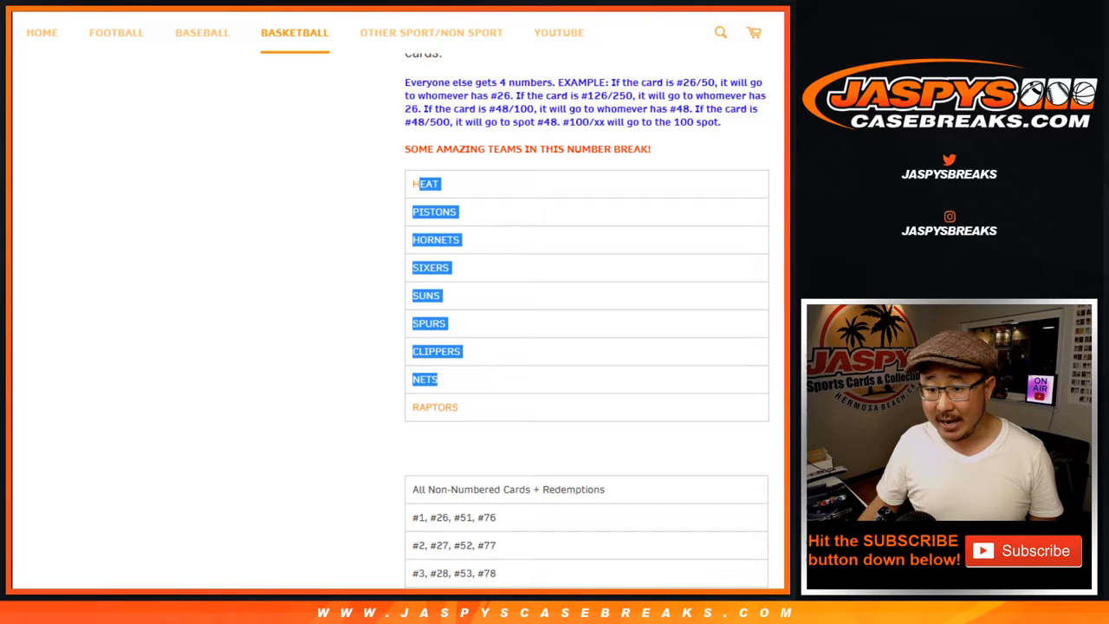
pyautogui.click(586, 295)
pyautogui.scroll(-4, 586, 347)
pyautogui.scroll(-5, 586, 346)
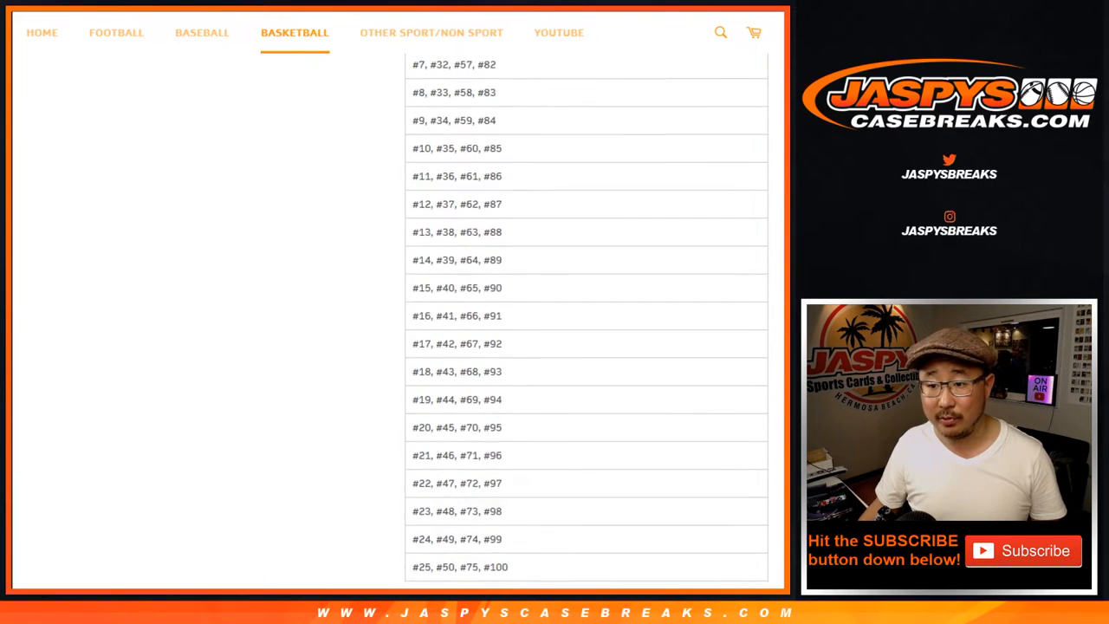
pyautogui.scroll(-5, 586, 346)
pyautogui.scroll(10, 586, 346)
pyautogui.scroll(4, 586, 347)
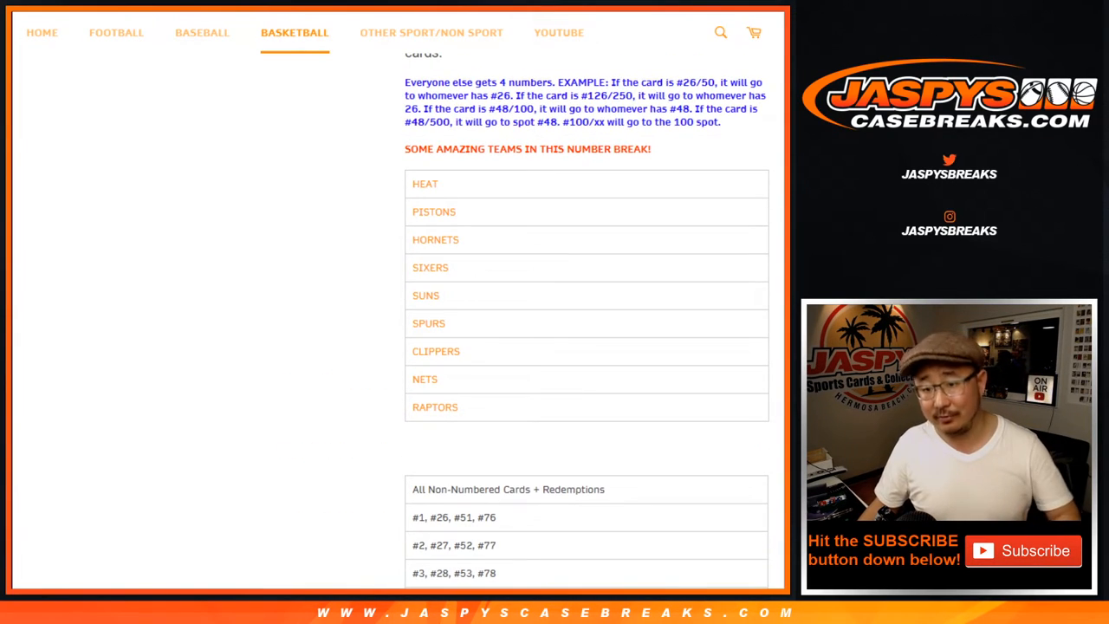
pyautogui.scroll(3, 586, 347)
pyautogui.scroll(5, 586, 347)
pyautogui.scroll(3, 586, 347)
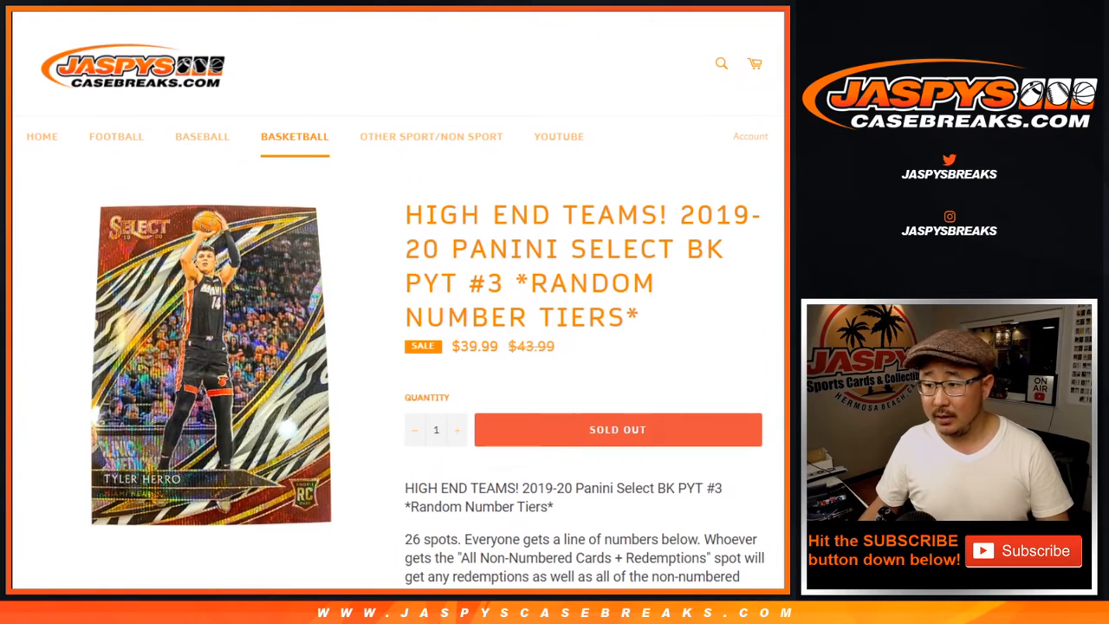
# Cycle through the list randomizer tabs to the Dice Roller and roll the two dice.
pyautogui.hotkey('ctrl', 'Tab')
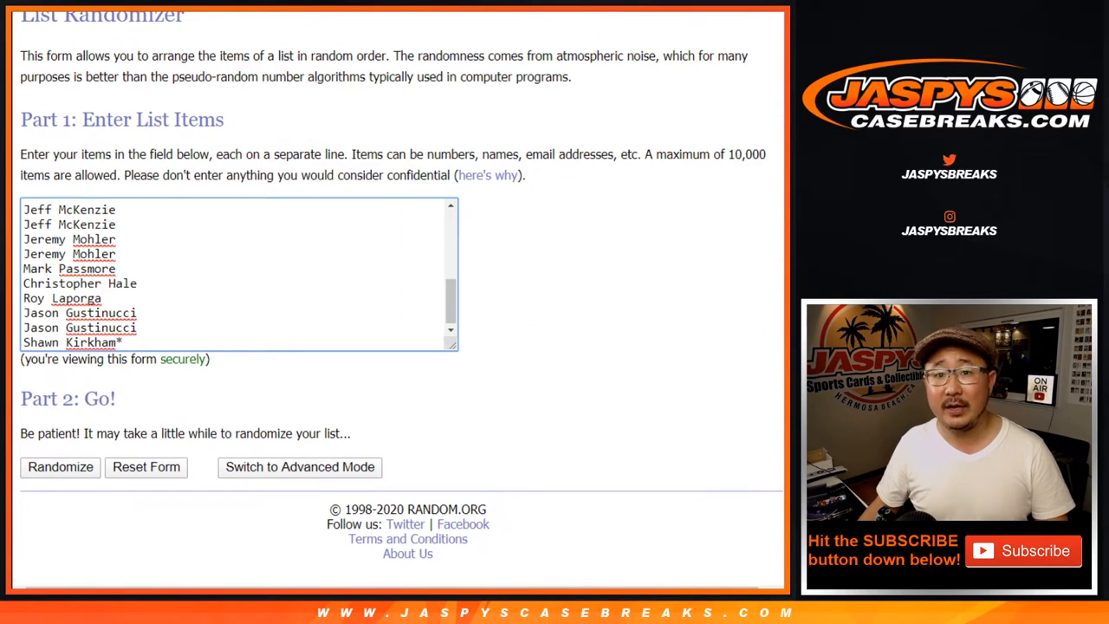
pyautogui.scroll(10, 239, 273)
pyautogui.scroll(-8, 239, 273)
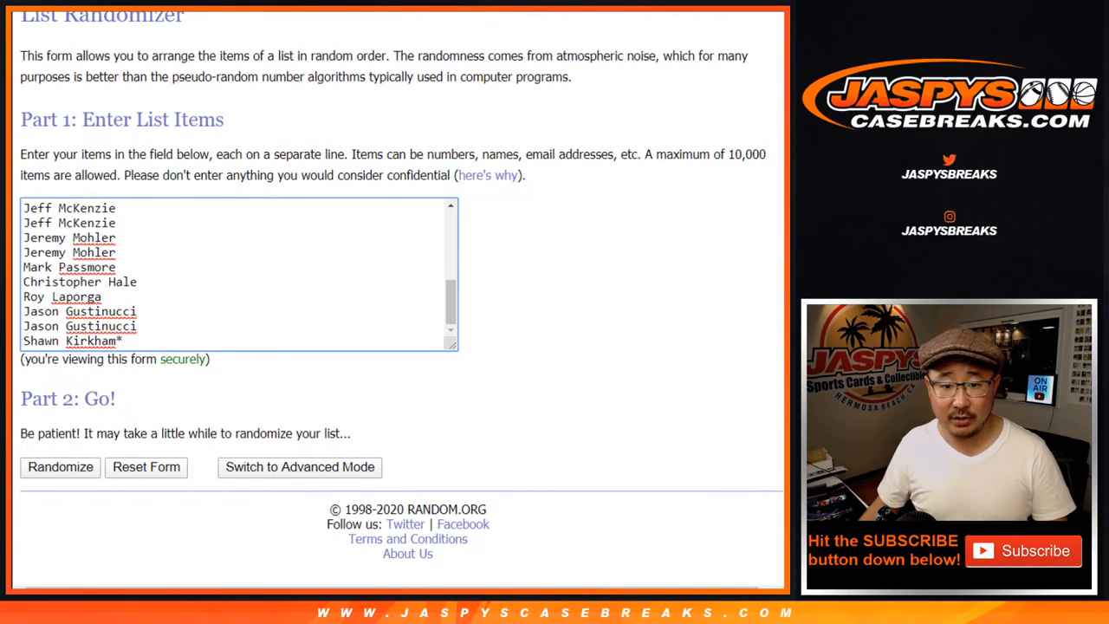
pyautogui.hotkey('ctrl', 'Tab')
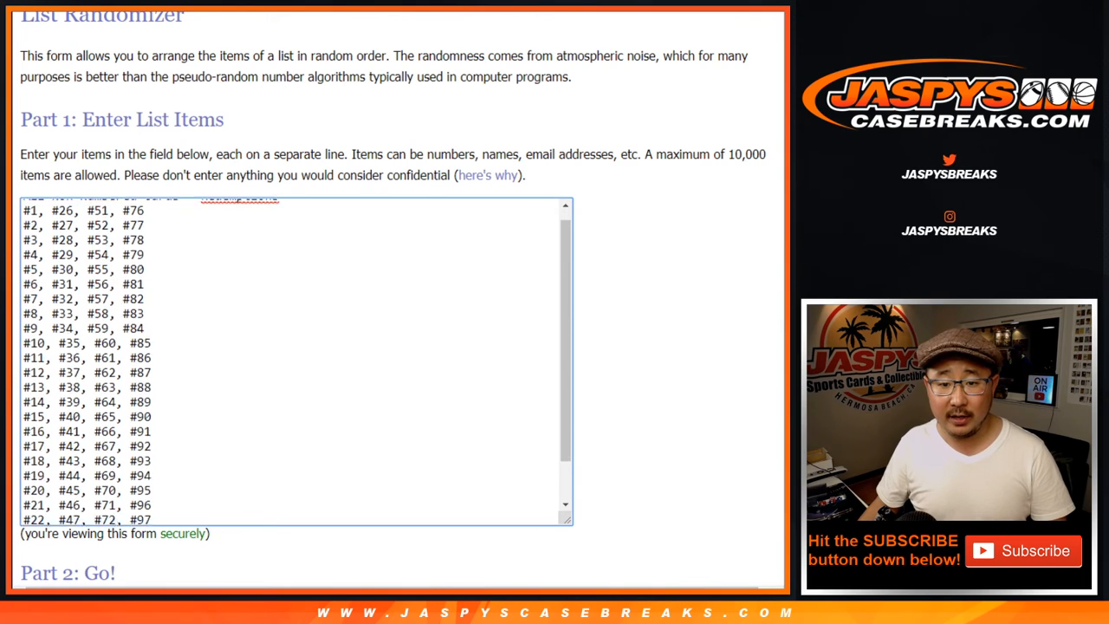
pyautogui.hotkey('ctrl', 'Tab')
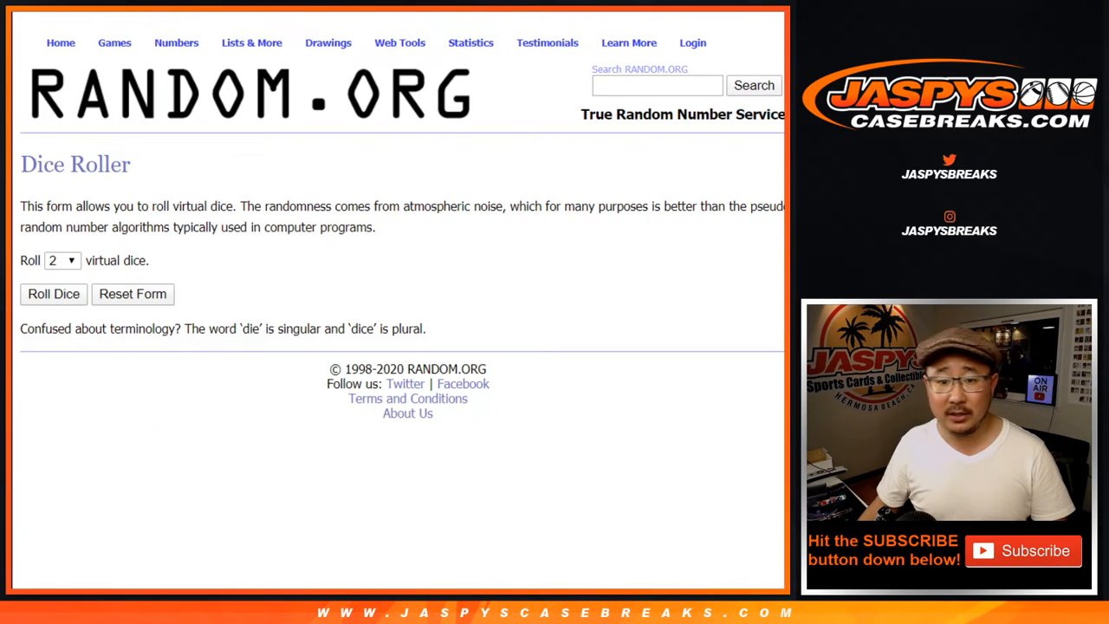
pyautogui.click(67, 295)
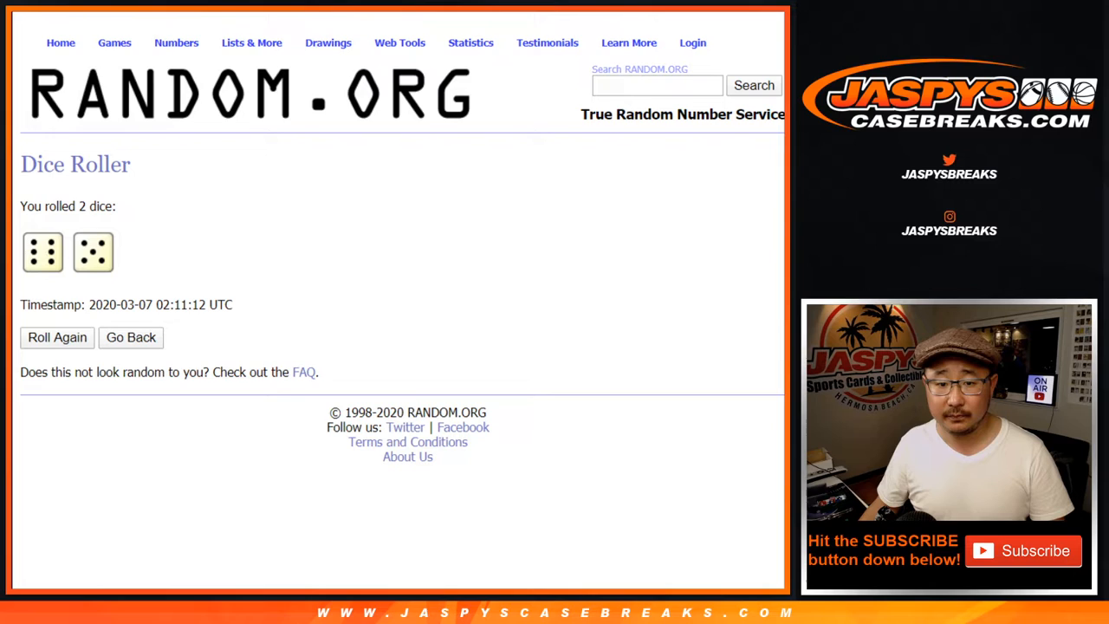
# Randomize the 26 buyer names and reshuffle until the list has been randomized 11 times.
pyautogui.hotkey('ctrl', 'Tab')
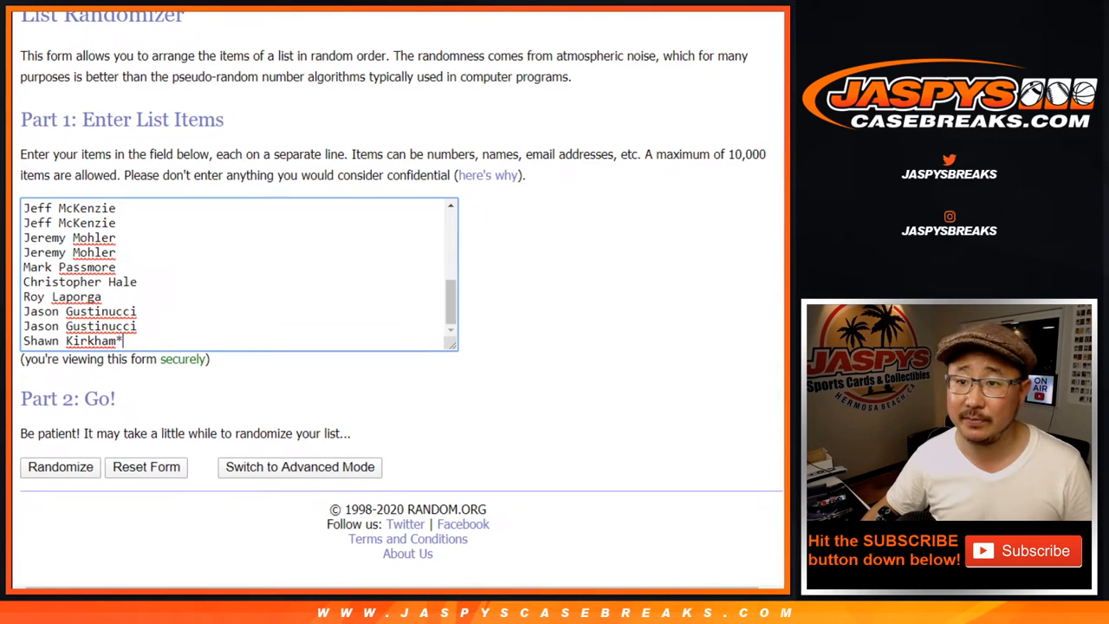
pyautogui.click(60, 466)
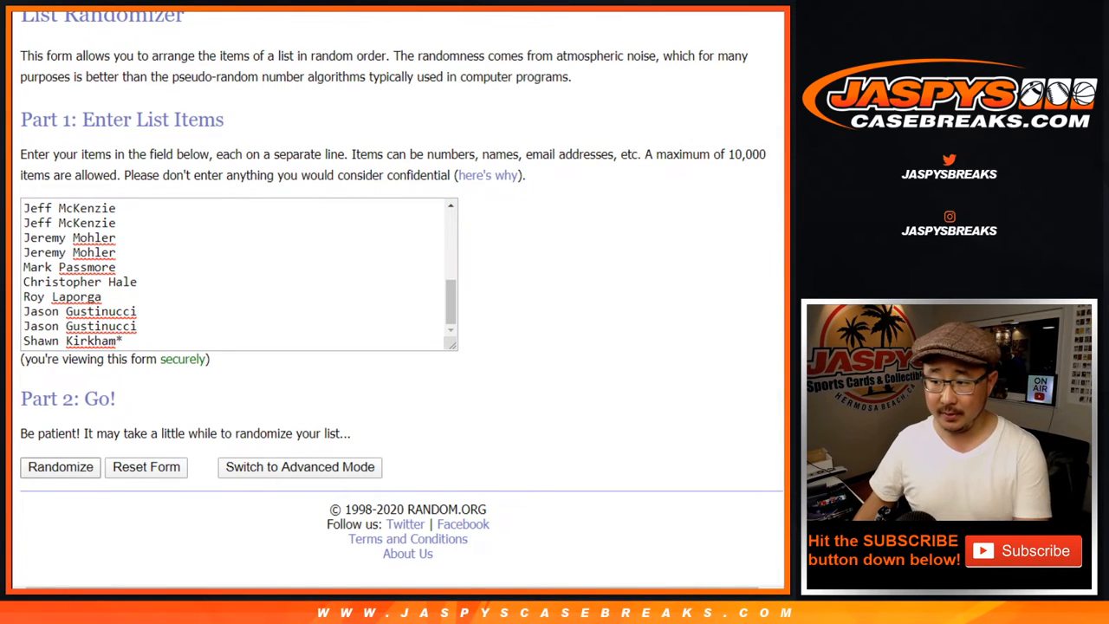
pyautogui.scroll(-3, 390, 347)
pyautogui.click(46, 466)
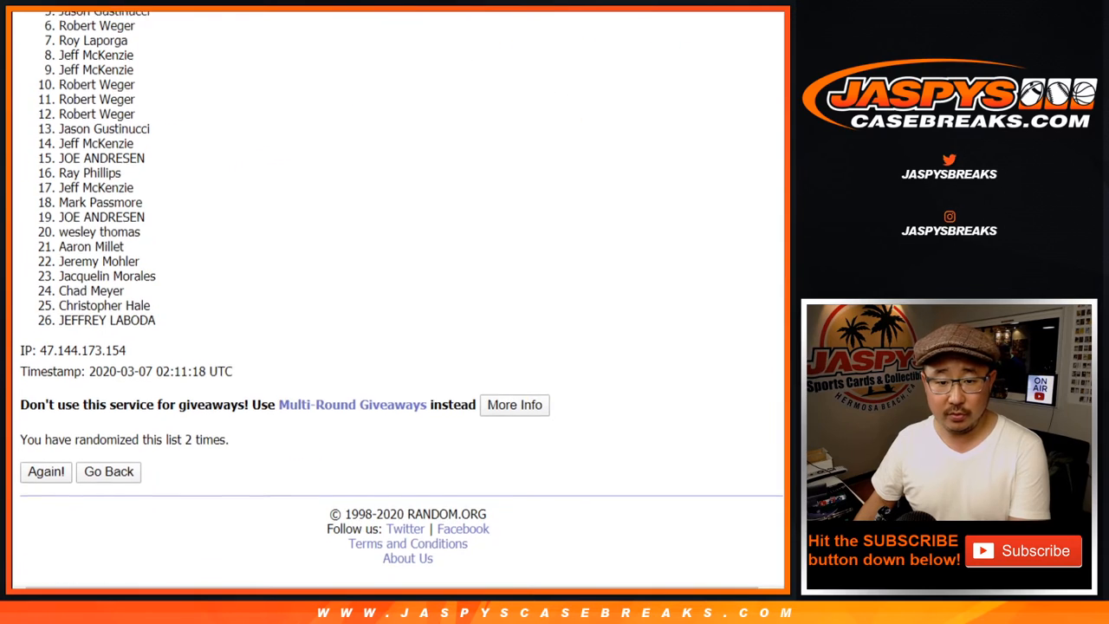
pyautogui.click(46, 466)
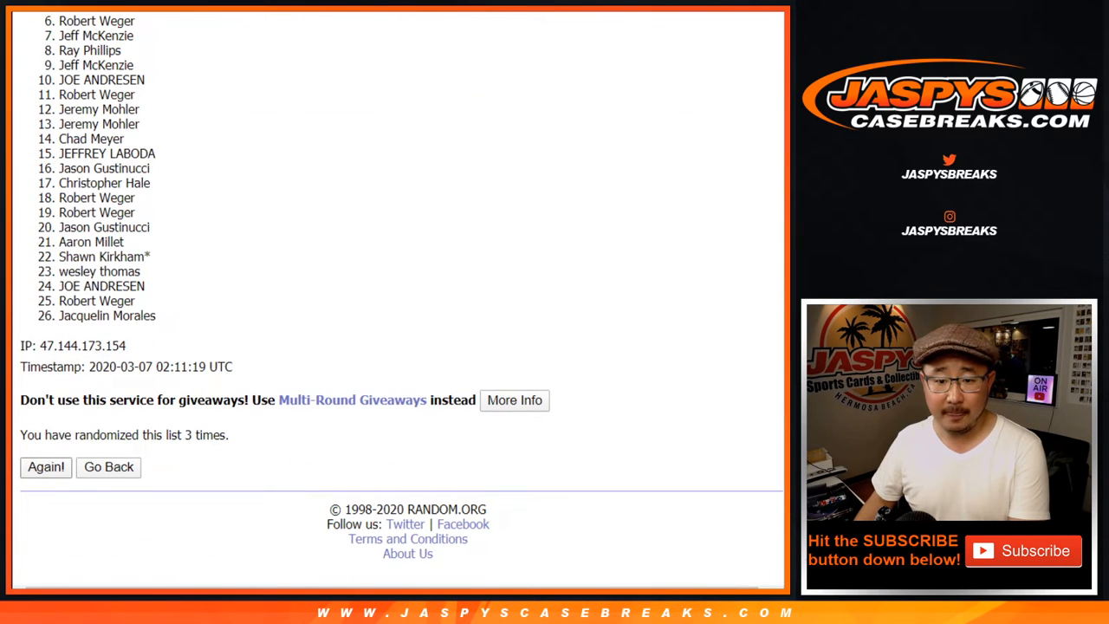
pyautogui.click(46, 466)
pyautogui.click(46, 467)
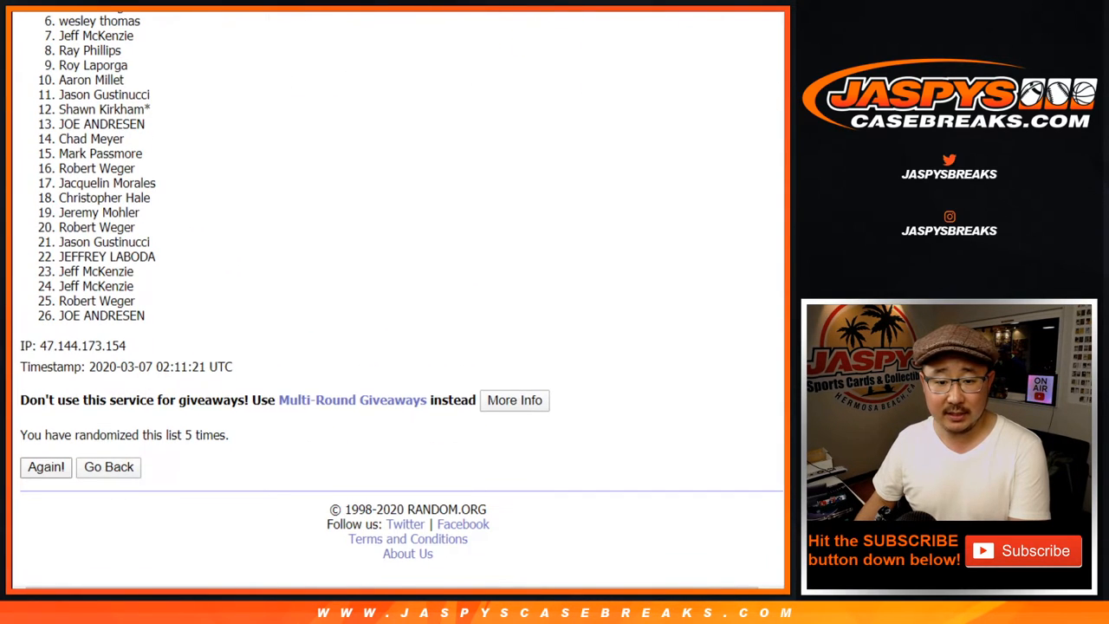
pyautogui.click(45, 467)
pyautogui.click(46, 466)
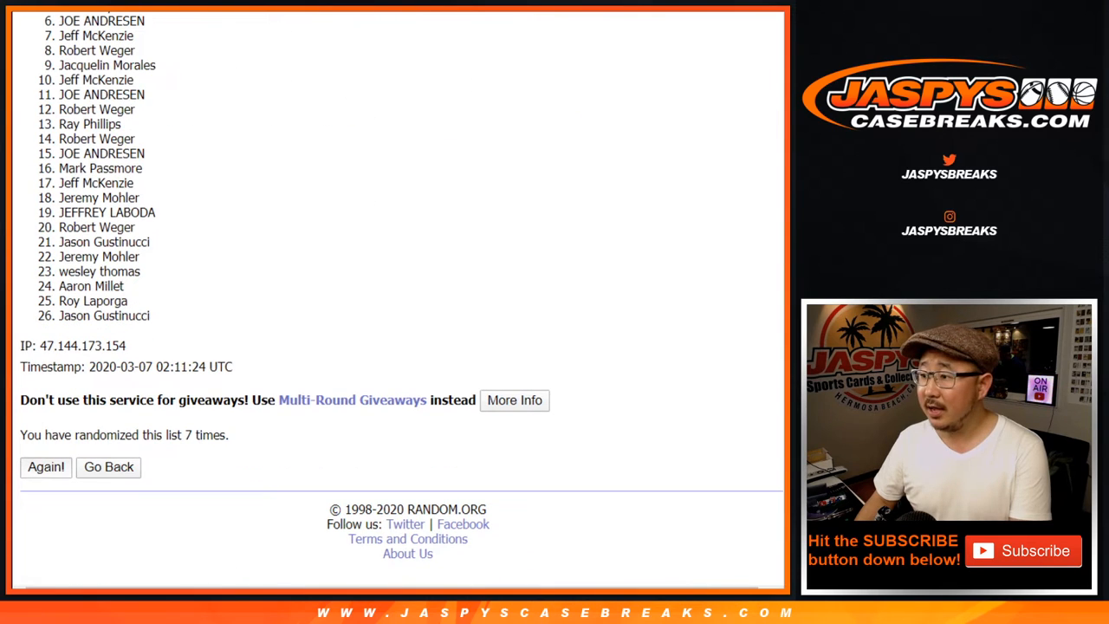
pyautogui.click(46, 466)
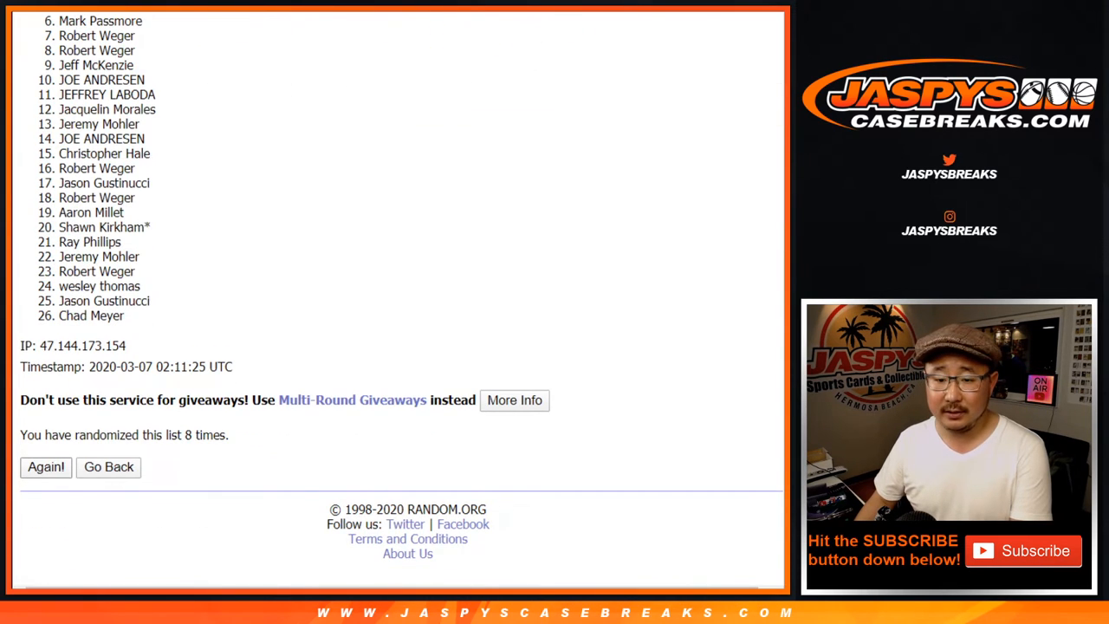
pyautogui.click(46, 467)
pyautogui.click(46, 466)
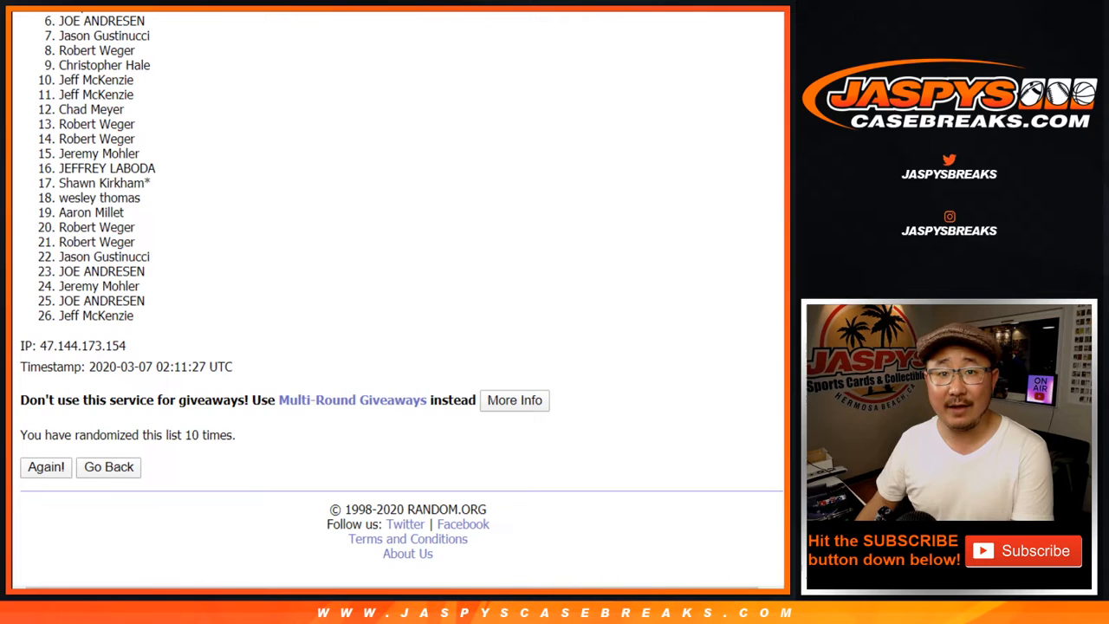
pyautogui.click(46, 466)
pyautogui.scroll(-5, 390, 303)
pyautogui.scroll(5, 390, 303)
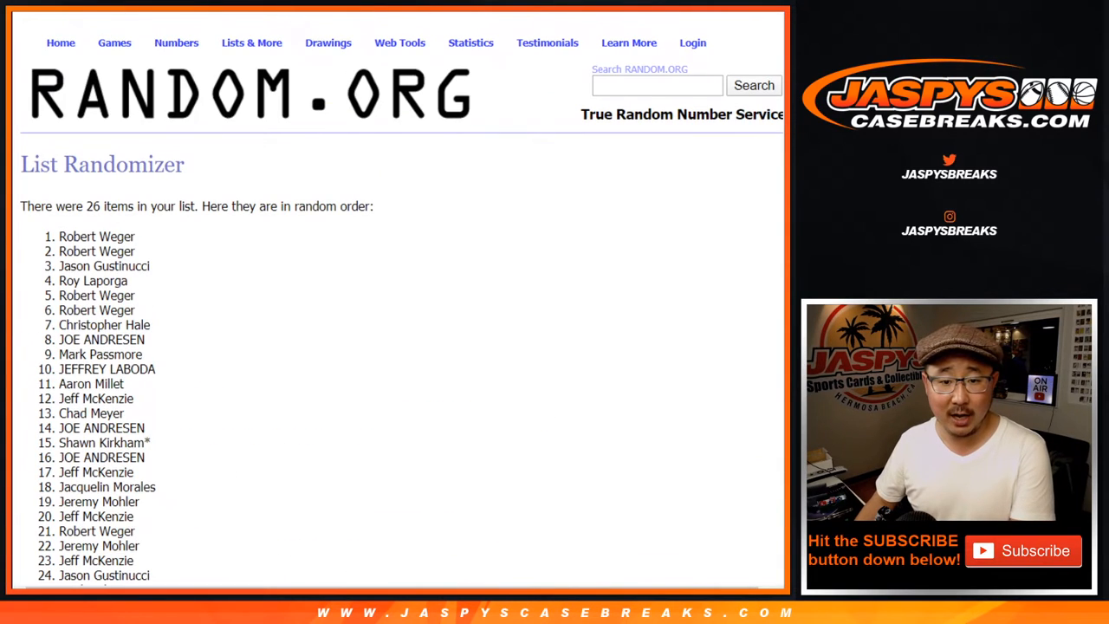
pyautogui.moveTo(57, 235); pyautogui.dragTo(130, 598)
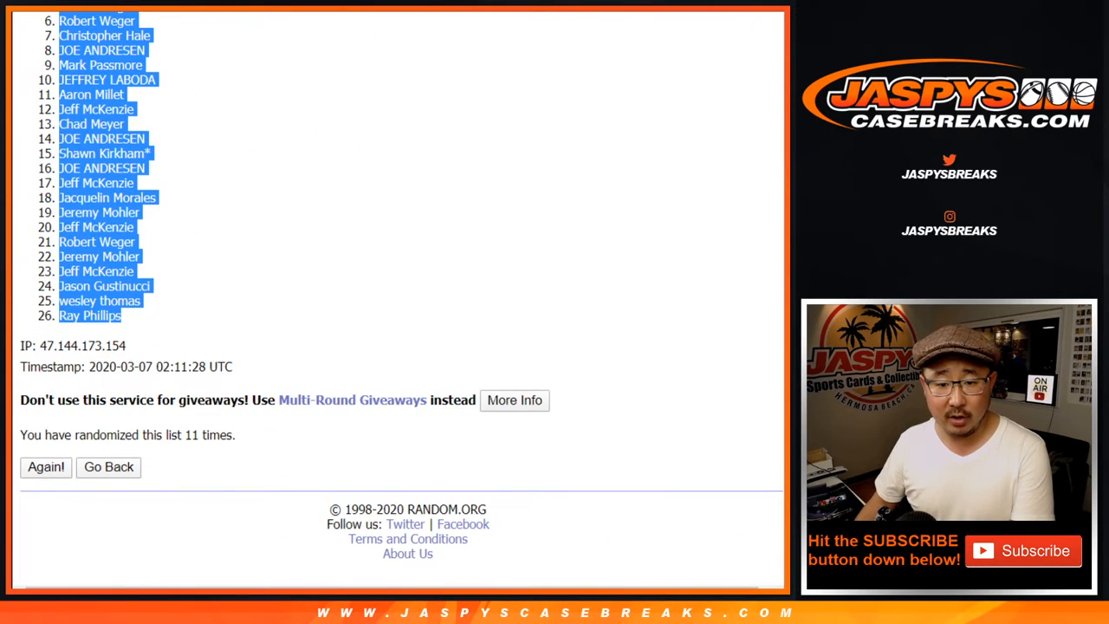
# Check cell A1 in the Google Sheets tab, then move to the randomizer holding the number tiers.
pyautogui.hotkey('ctrl', 'Tab')
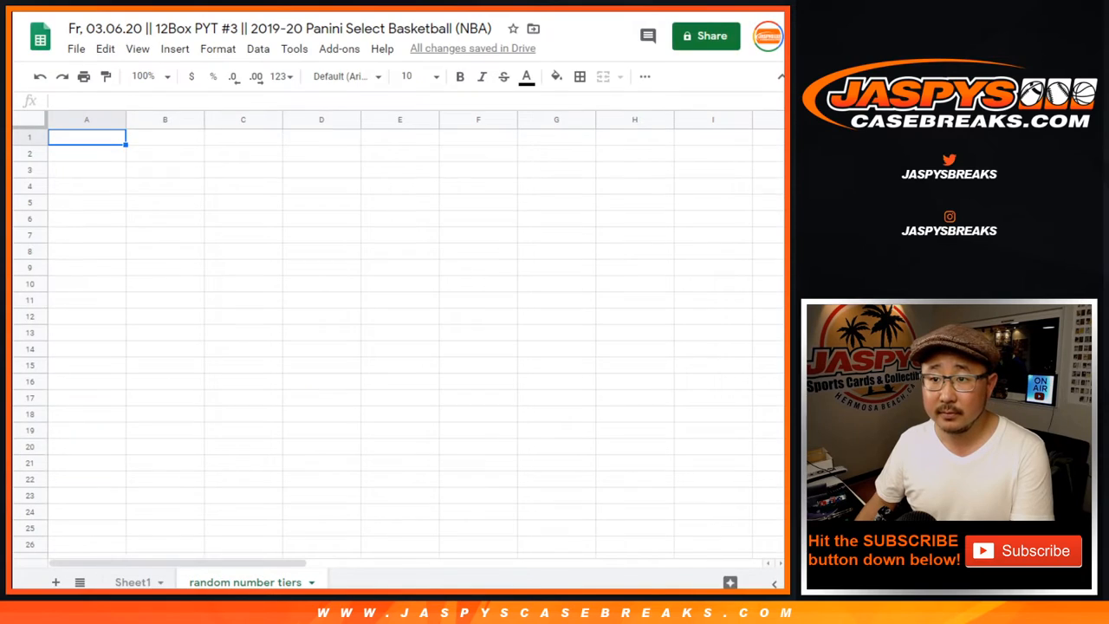
pyautogui.rightClick(115, 56)
pyautogui.hotkey('ctrl', 'Tab')
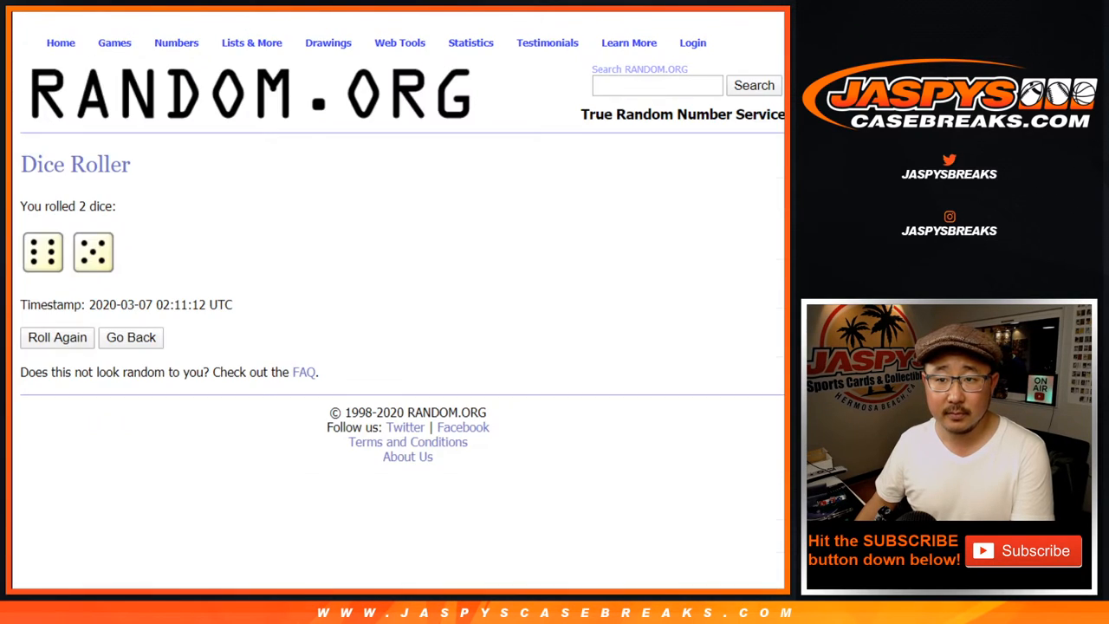
pyautogui.hotkey('ctrl', 'Tab')
pyautogui.hotkey('ctrl', 'Tab')
pyautogui.scroll(-3, 295, 347)
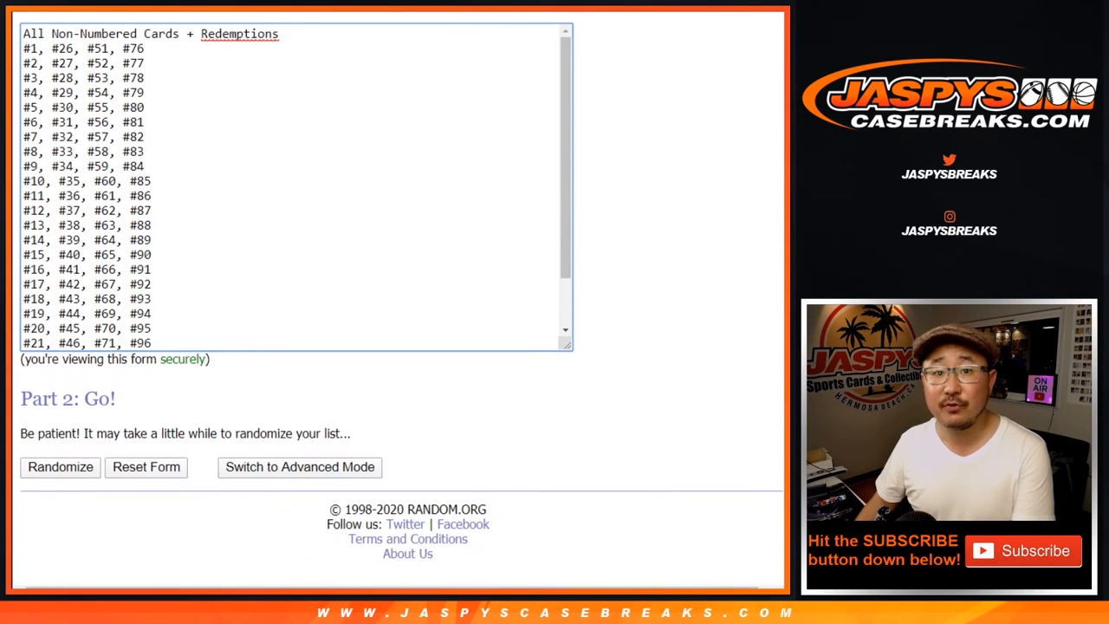
# Randomize the 26 number-tier lines and reshuffle until the list has been randomized 11 times.
pyautogui.click(60, 466)
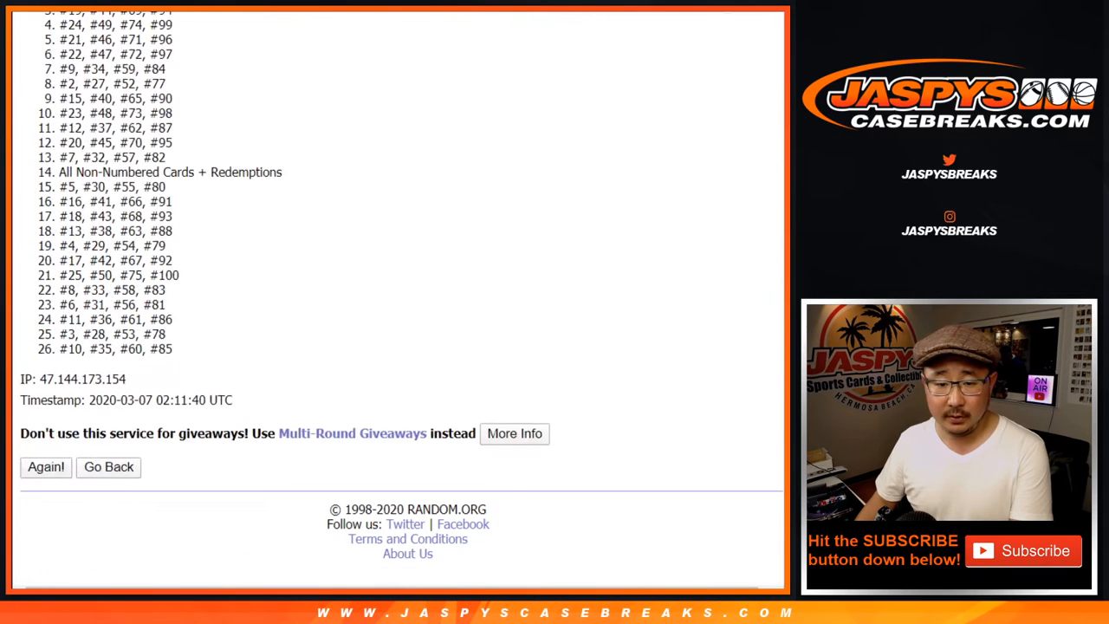
pyautogui.click(45, 466)
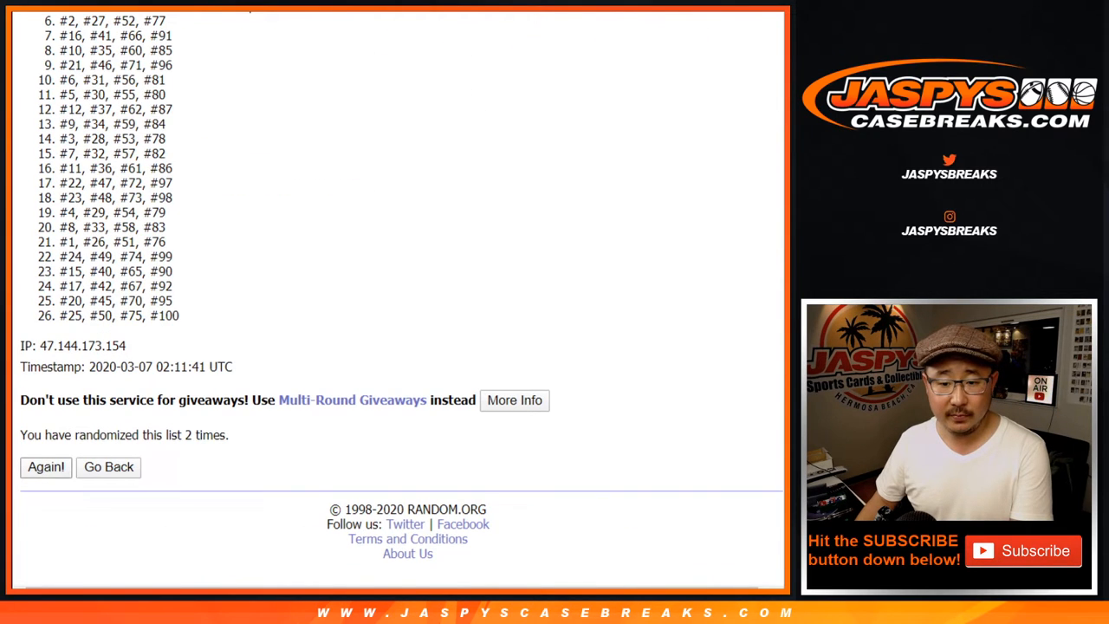
pyautogui.click(46, 466)
pyautogui.click(46, 466)
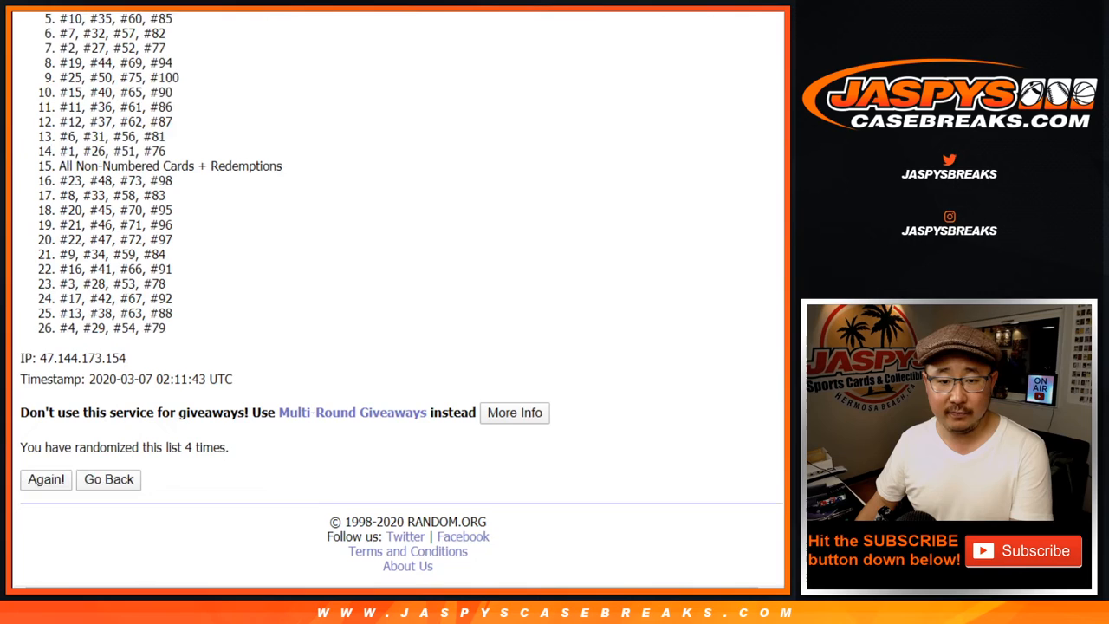
pyautogui.click(46, 466)
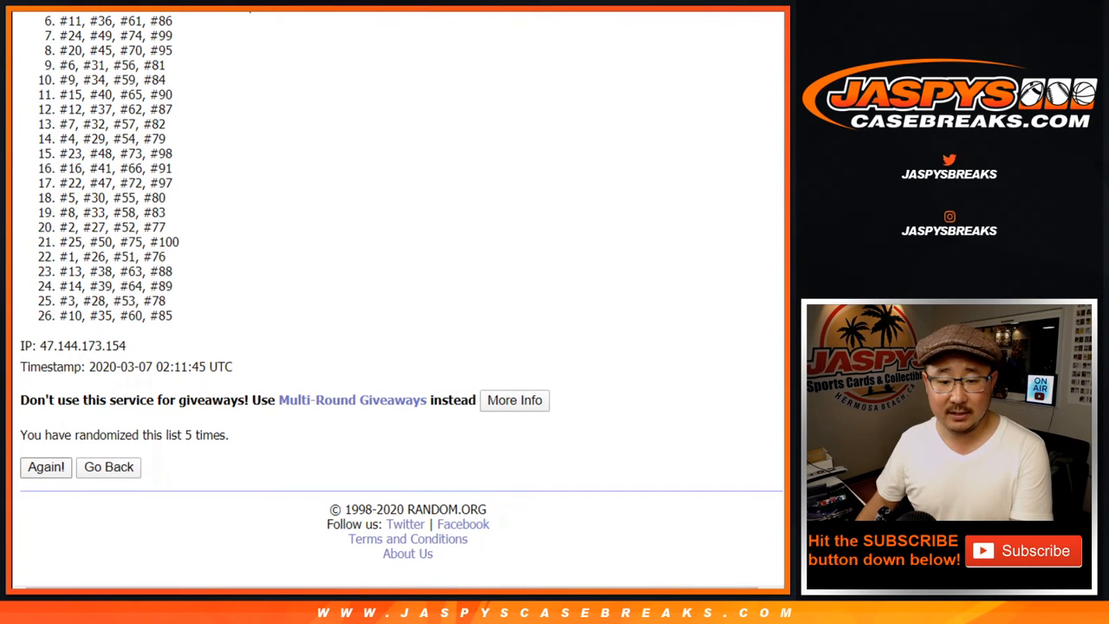
pyautogui.click(46, 466)
pyautogui.click(46, 466)
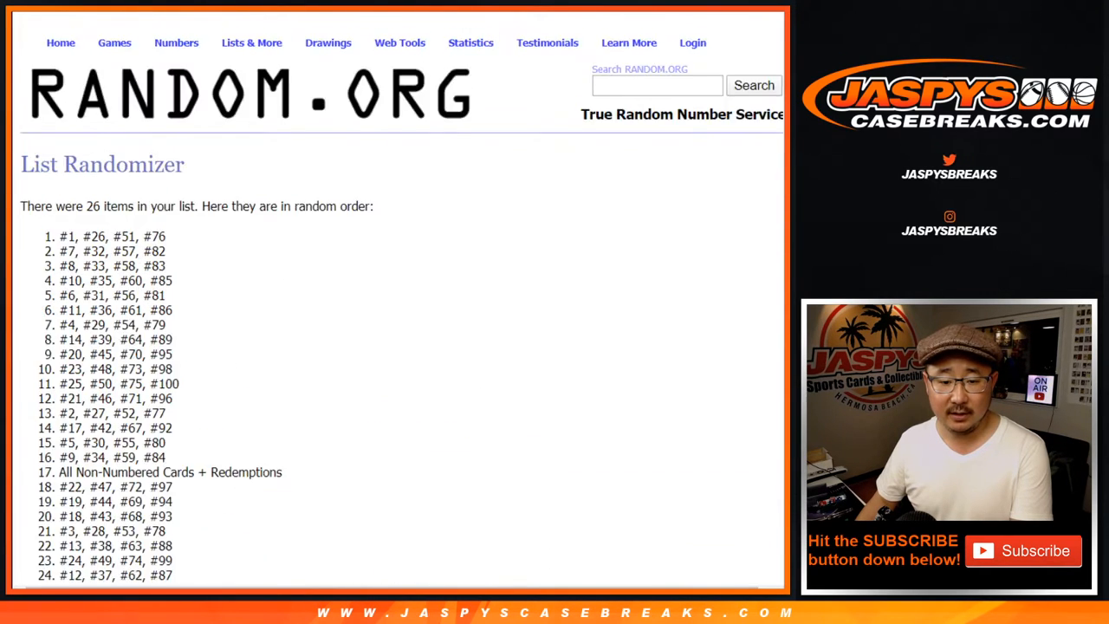
pyautogui.click(46, 466)
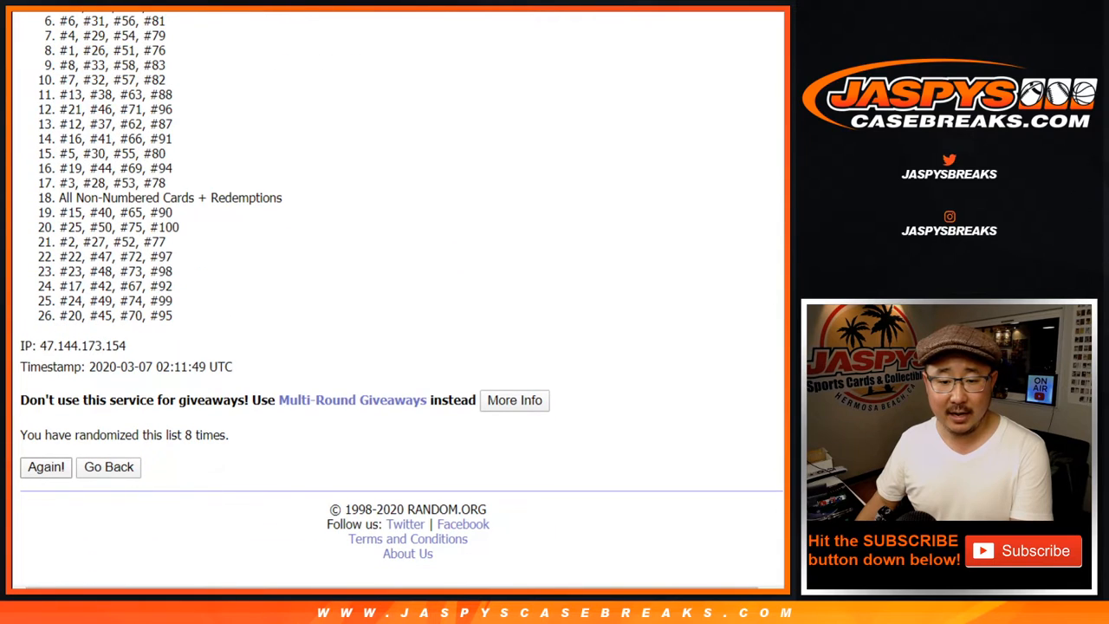
pyautogui.click(45, 467)
pyautogui.click(46, 466)
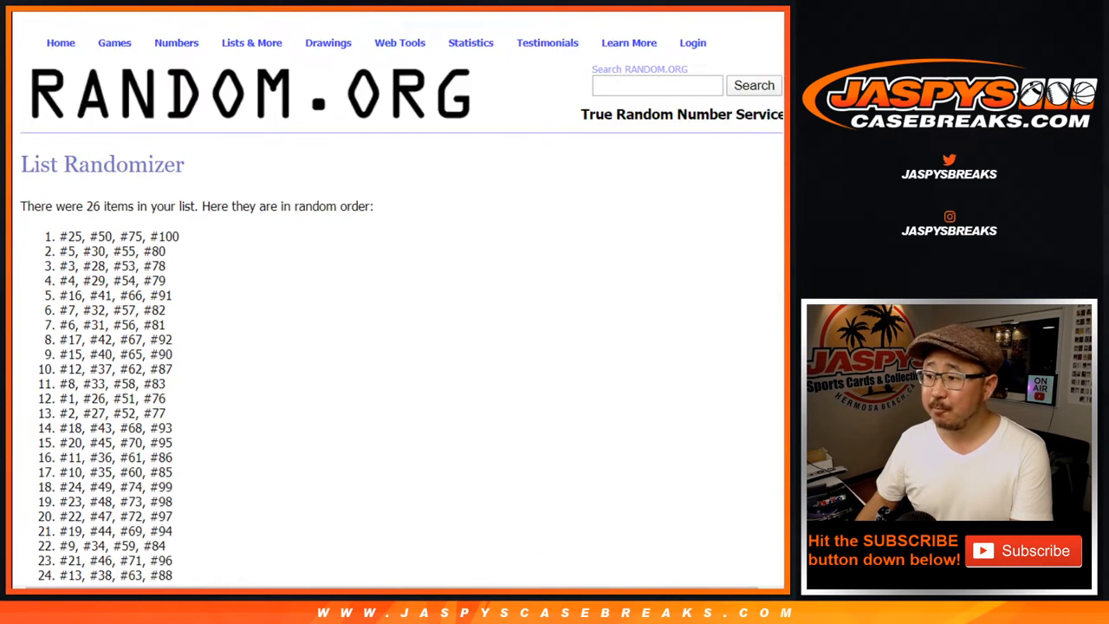
pyautogui.click(46, 466)
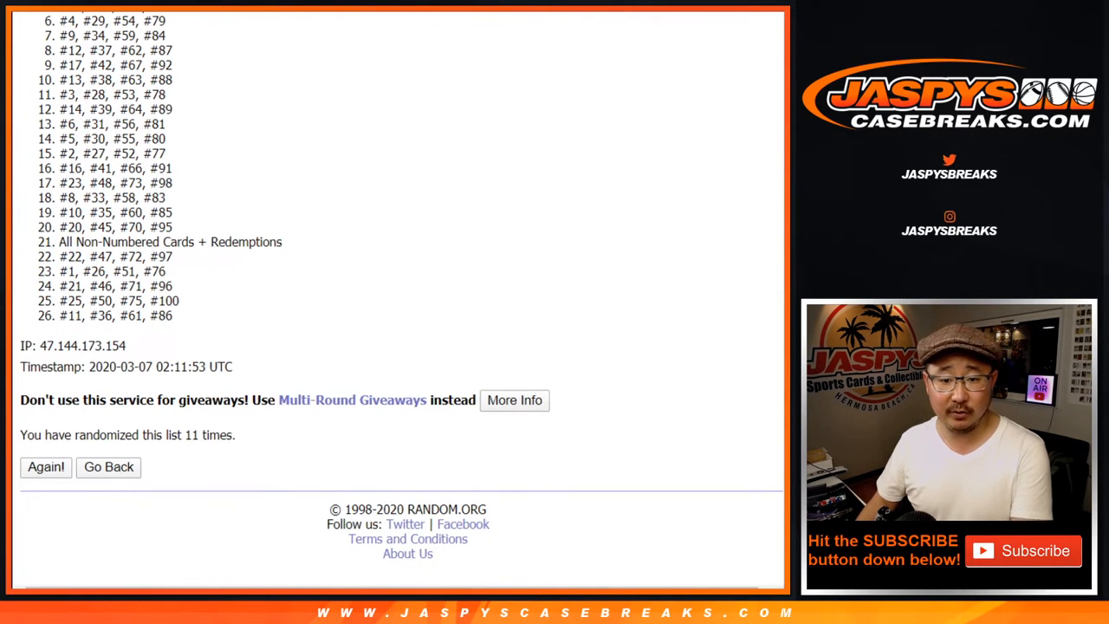
pyautogui.click(46, 467)
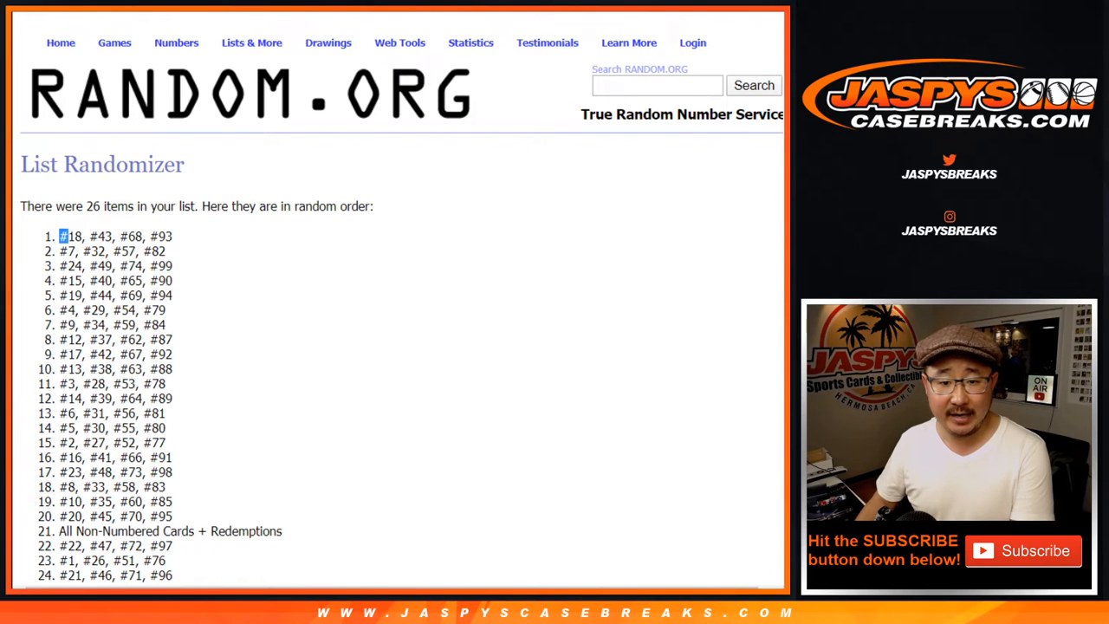
pyautogui.moveTo(59, 235)
pyautogui.mouseDown()
pyautogui.moveTo(126, 345)
pyautogui.moveTo(173, 316)
pyautogui.mouseUp()
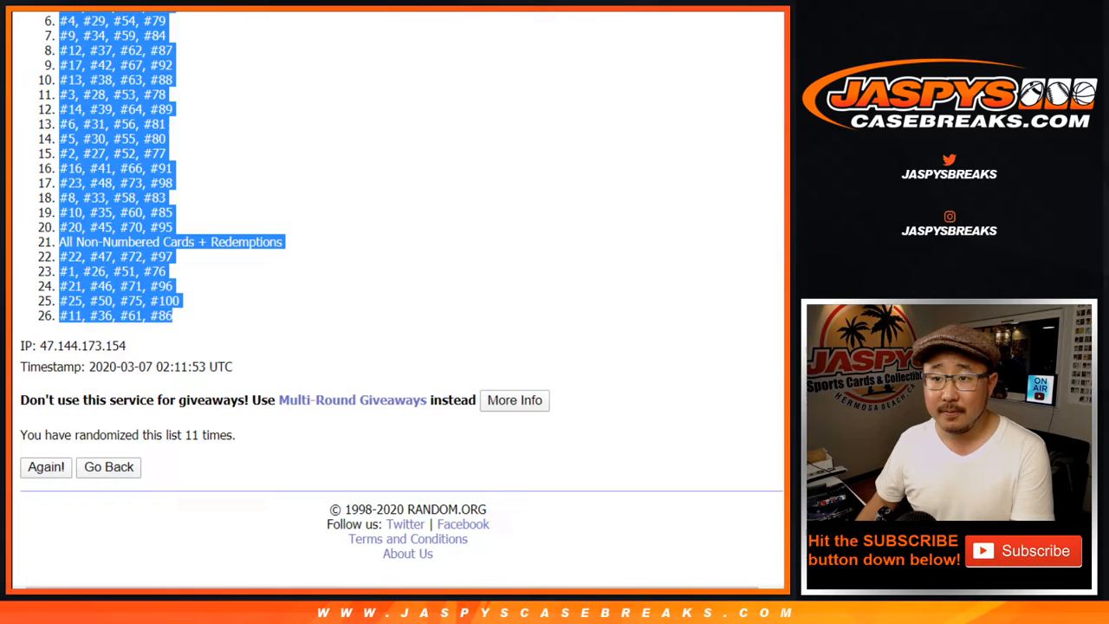
# Paste the shuffled number-tier lines into column B beside the buyer names in Google Sheets.
pyautogui.hotkey('alt', 'Tab')
pyautogui.rightClick(165, 137)
pyautogui.click(227, 116)
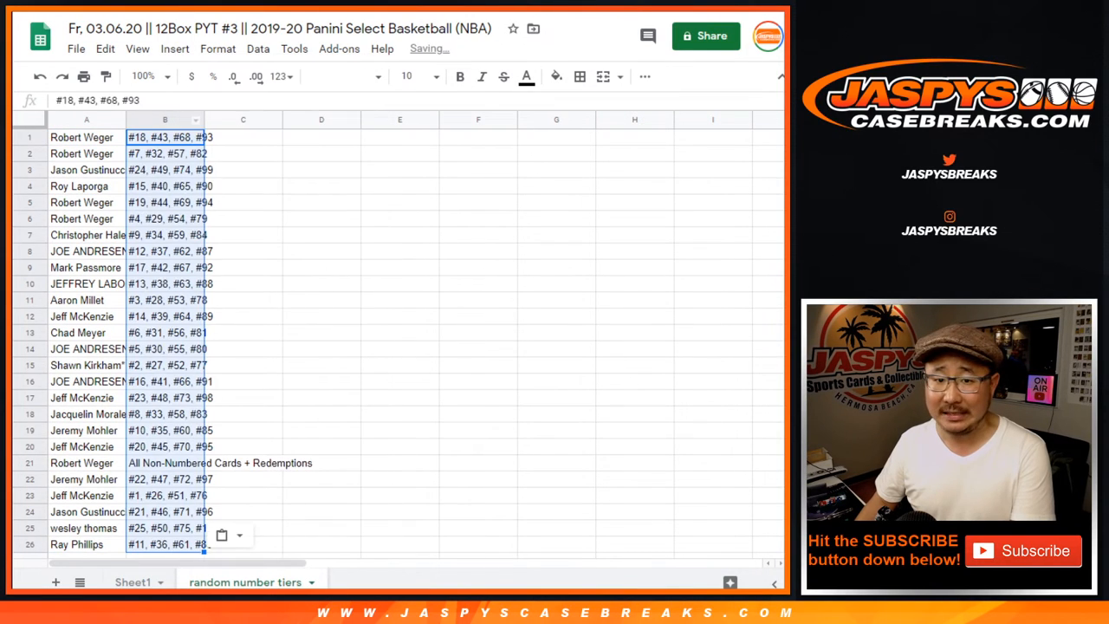
# Set the whole sheet to Nunito size 12, zoom to 125%, and autofit column A to the names.
pyautogui.hotkey('ctrl', 'a')
pyautogui.click(347, 76)
pyautogui.click(347, 232)
pyautogui.click(416, 76)
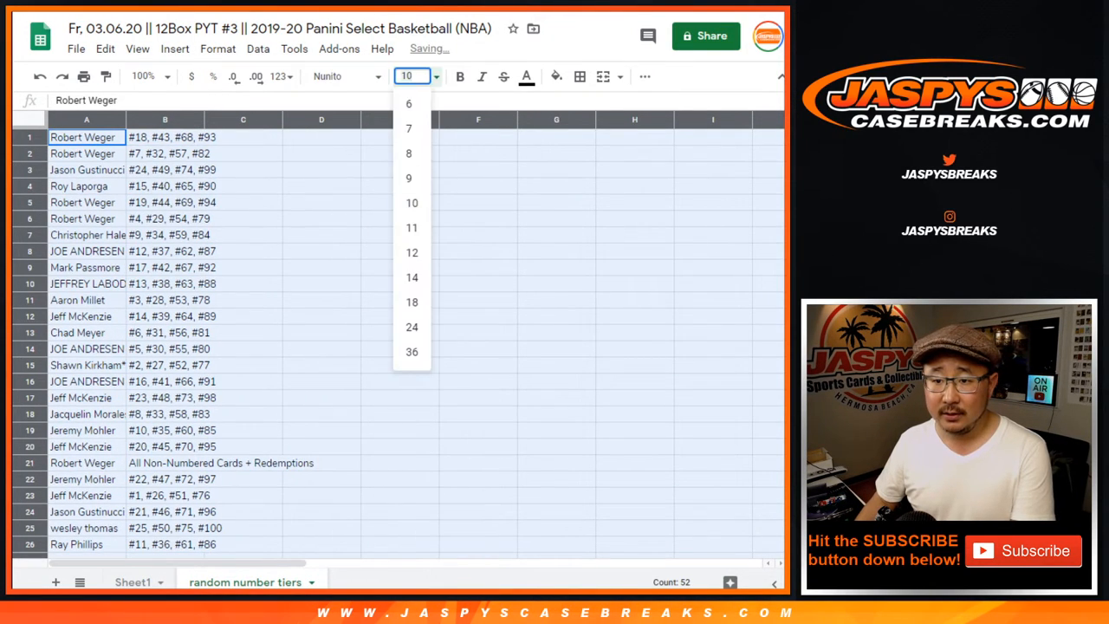
pyautogui.click(411, 252)
pyautogui.click(149, 76)
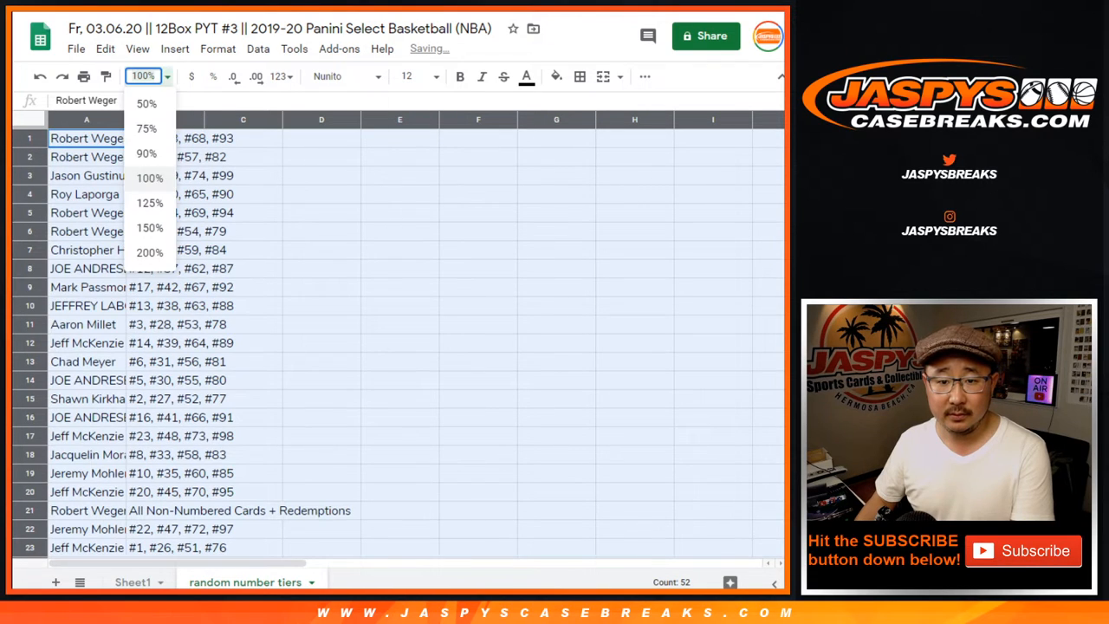
pyautogui.click(149, 178)
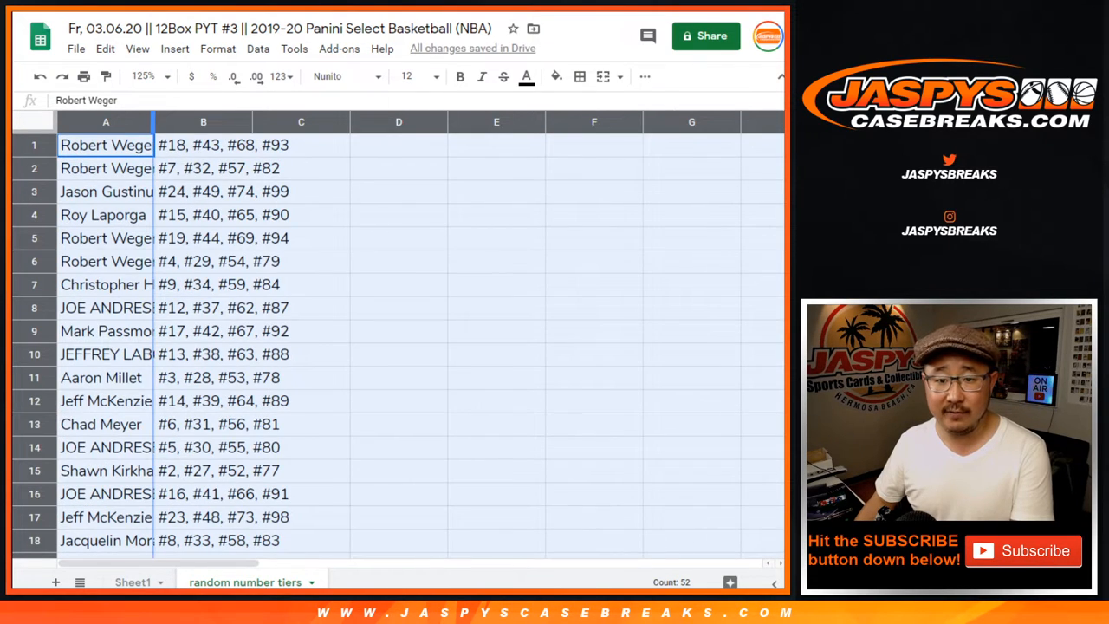
pyautogui.doubleClick(153, 121)
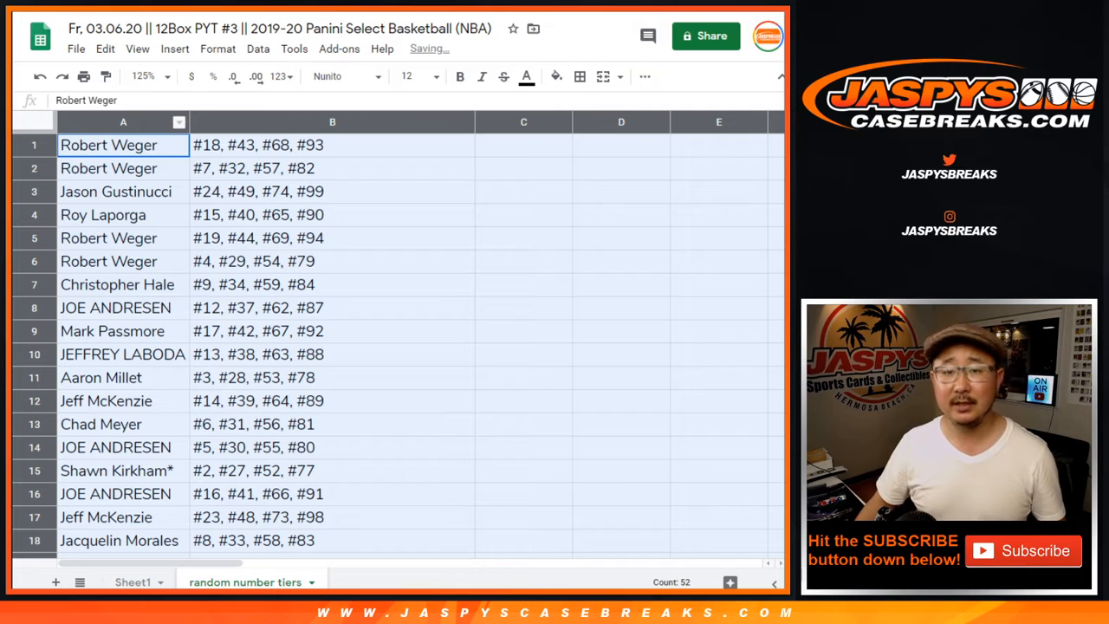
pyautogui.hotkey('shift', 'space')
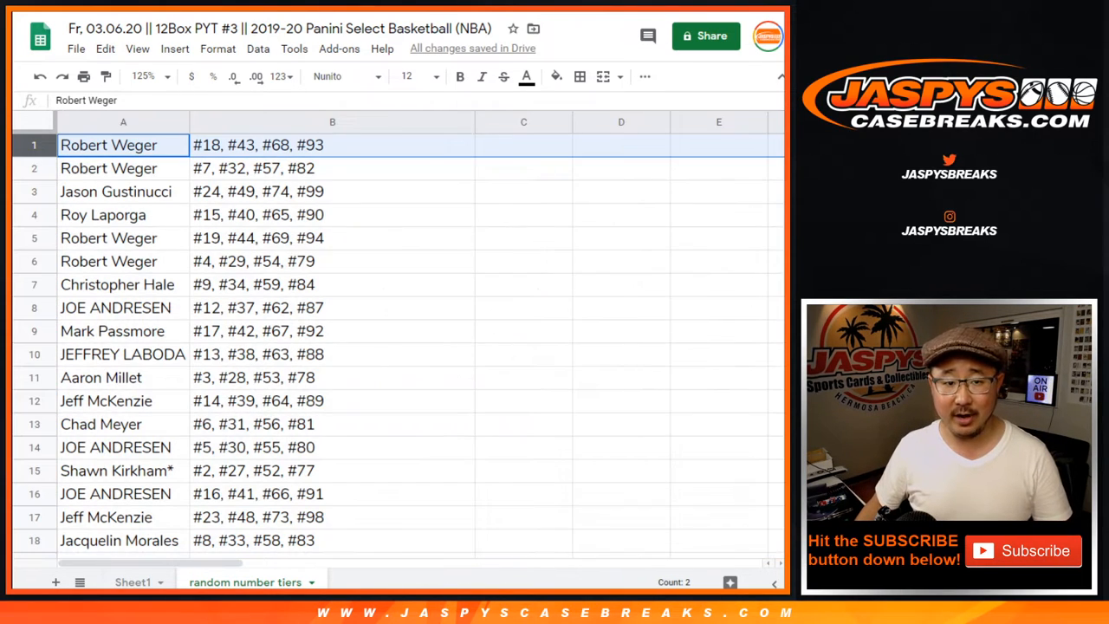
pyautogui.hotkey('shift', 'Down')
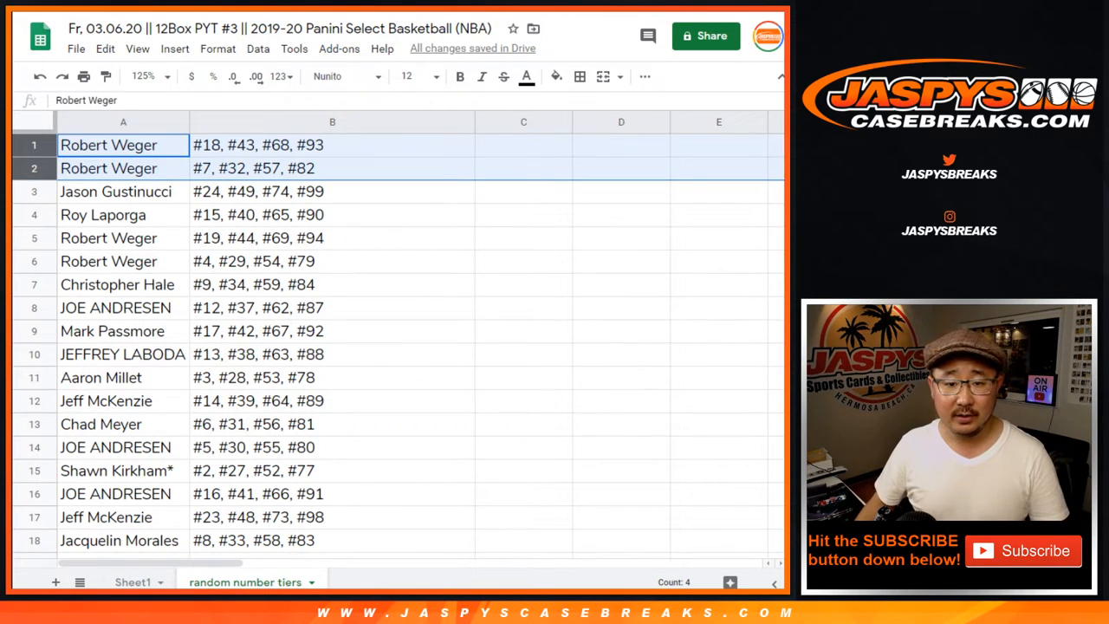
pyautogui.click(123, 192)
pyautogui.moveTo(123, 192); pyautogui.dragTo(332, 447)
pyautogui.scroll(-4, 332, 346)
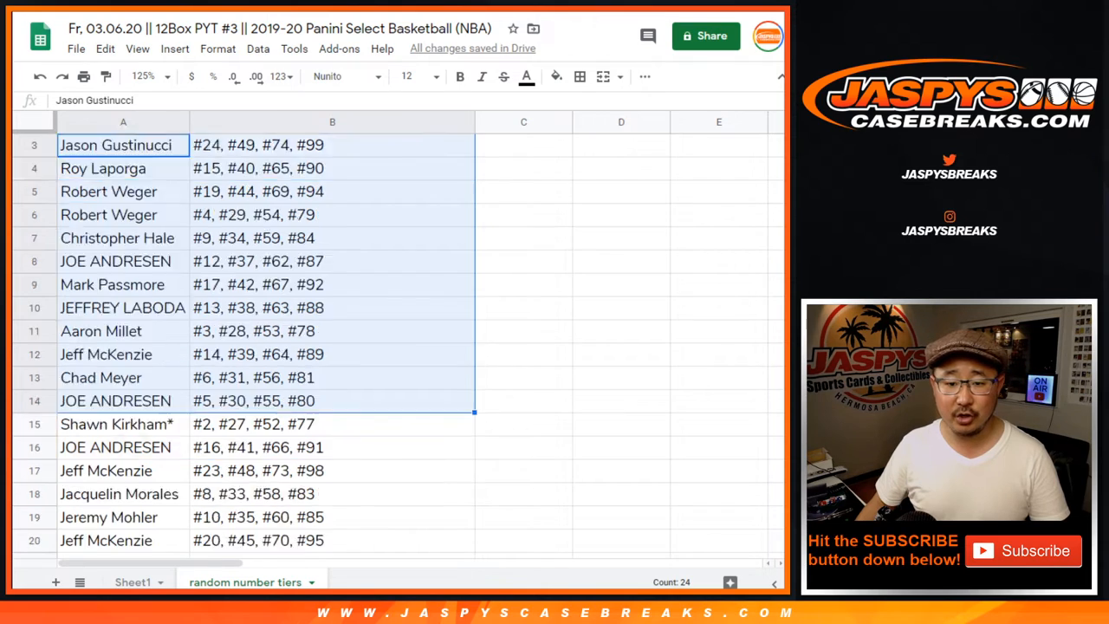
pyautogui.scroll(-6, 332, 347)
pyautogui.click(116, 191)
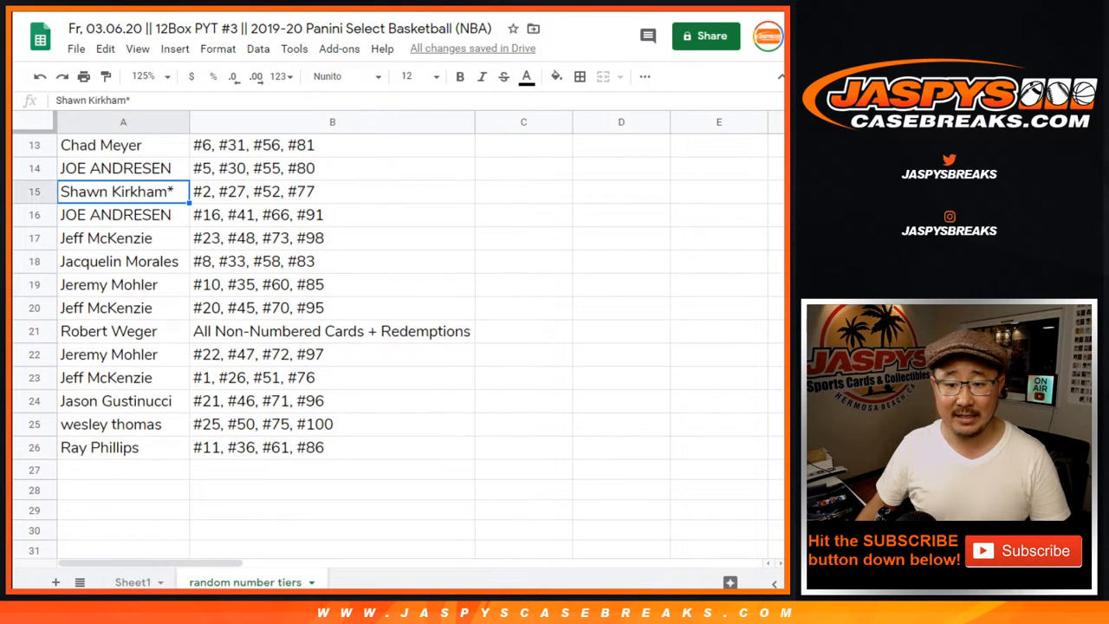
pyautogui.moveTo(116, 191)
pyautogui.mouseDown()
pyautogui.moveTo(332, 424)
pyautogui.moveTo(332, 447)
pyautogui.mouseUp()
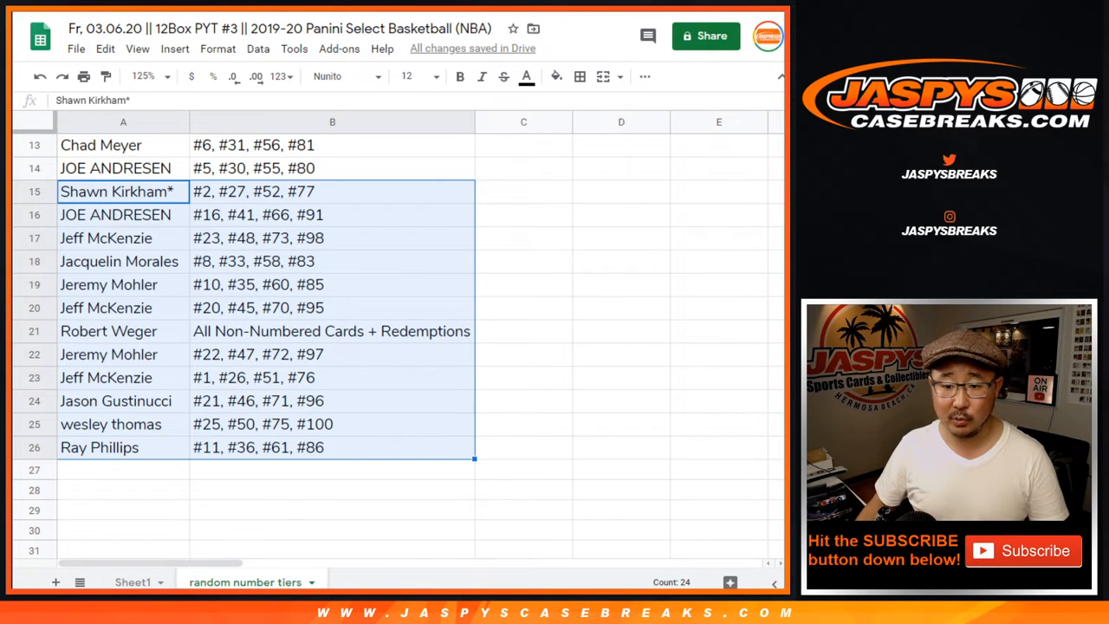
pyautogui.scroll(6, 332, 347)
# Sort the sheet A to Z by the names column A.
pyautogui.click(123, 121)
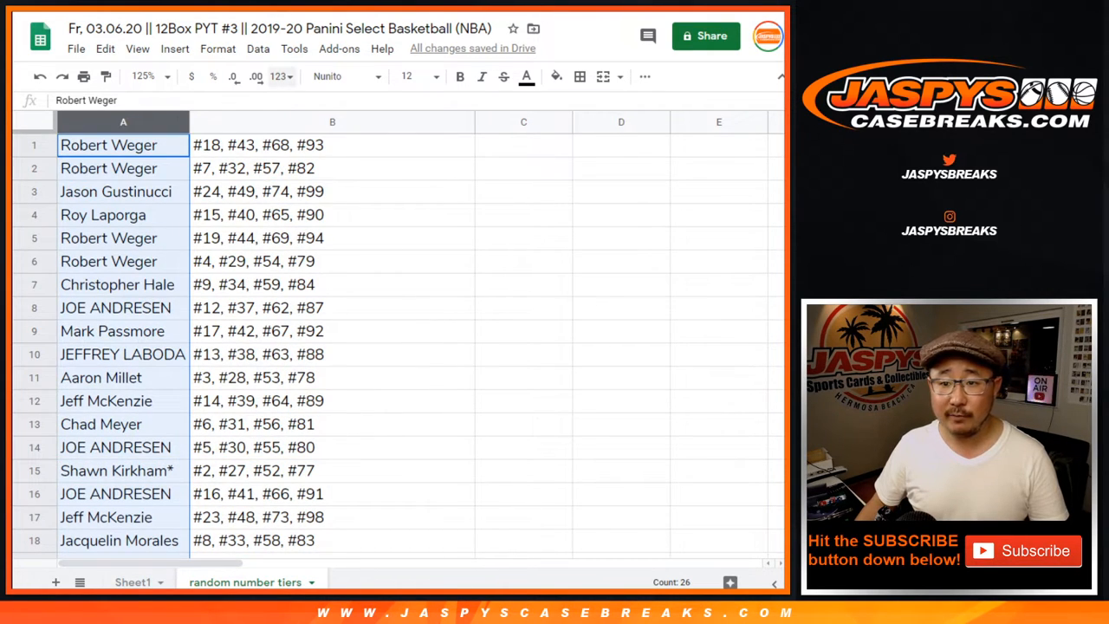
pyautogui.click(257, 47)
pyautogui.click(338, 76)
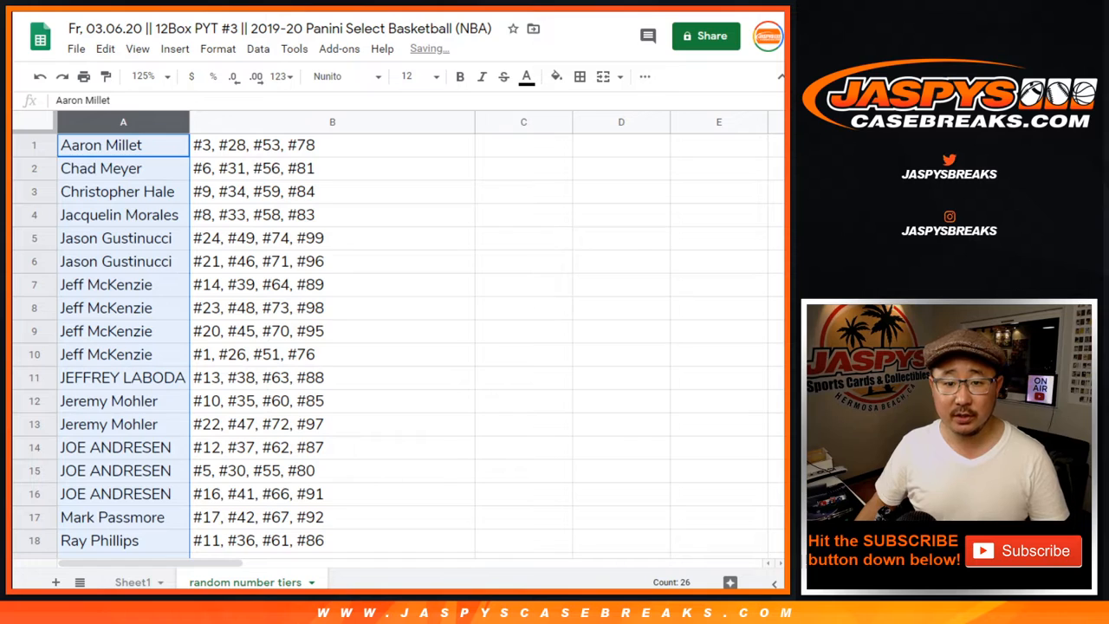
pyautogui.click(33, 144)
pyautogui.click(34, 168)
pyautogui.click(33, 191)
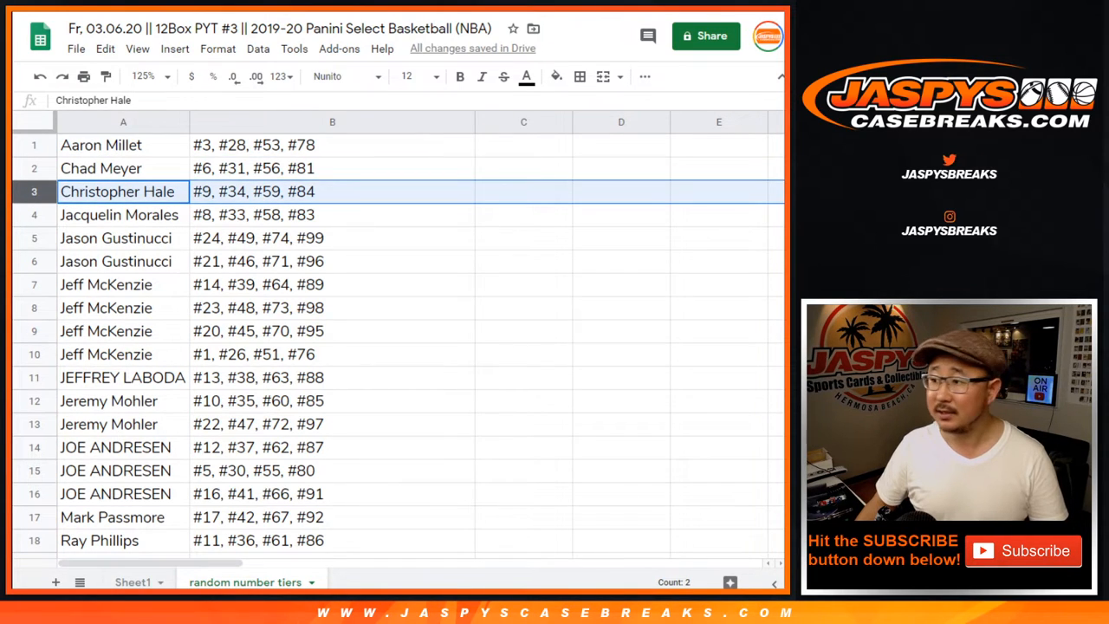
pyautogui.press('Down')
pyautogui.press('Down')
pyautogui.press('Down')
pyautogui.press('Down')
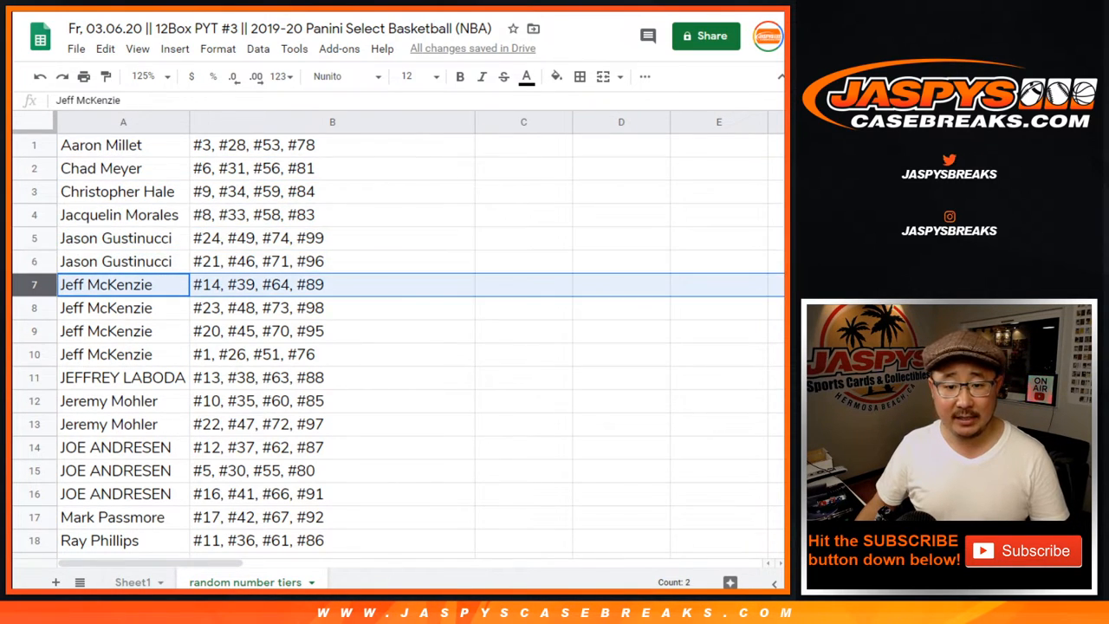
pyautogui.hotkey('shift', 'Down')
pyautogui.hotkey('shift', 'Down')
pyautogui.hotkey('shift', 'Down')
pyautogui.scroll(-2, 332, 347)
pyautogui.press('Down')
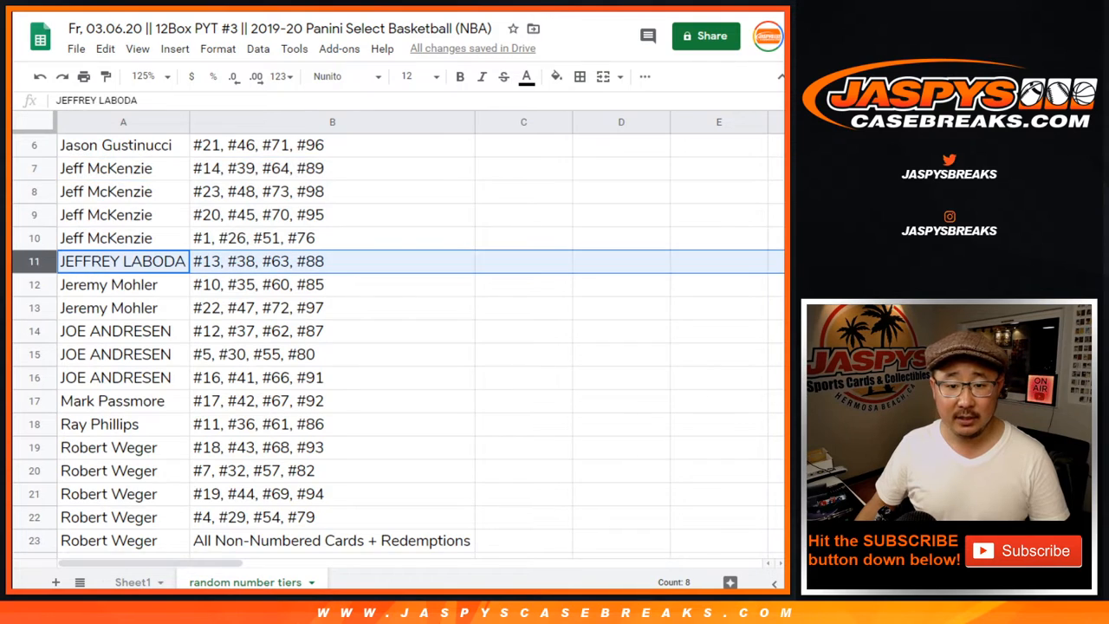
pyautogui.press('Down')
pyautogui.hotkey('shift', 'Down')
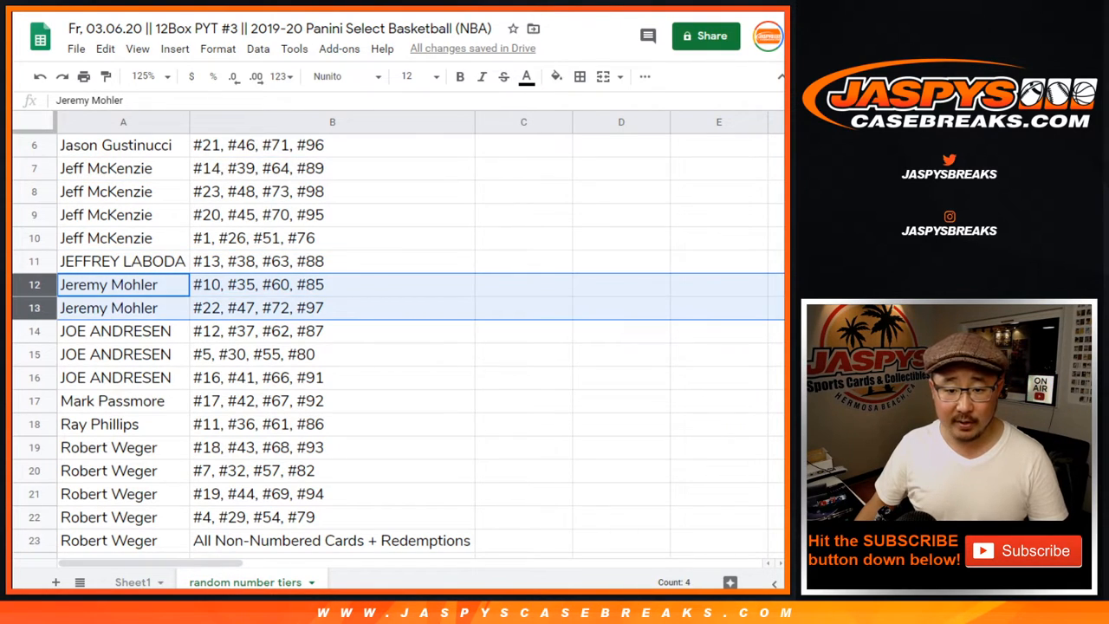
pyautogui.press('Down')
pyautogui.hotkey('shift', 'Down')
pyautogui.hotkey('shift', 'Down')
pyautogui.scroll(-2, 332, 347)
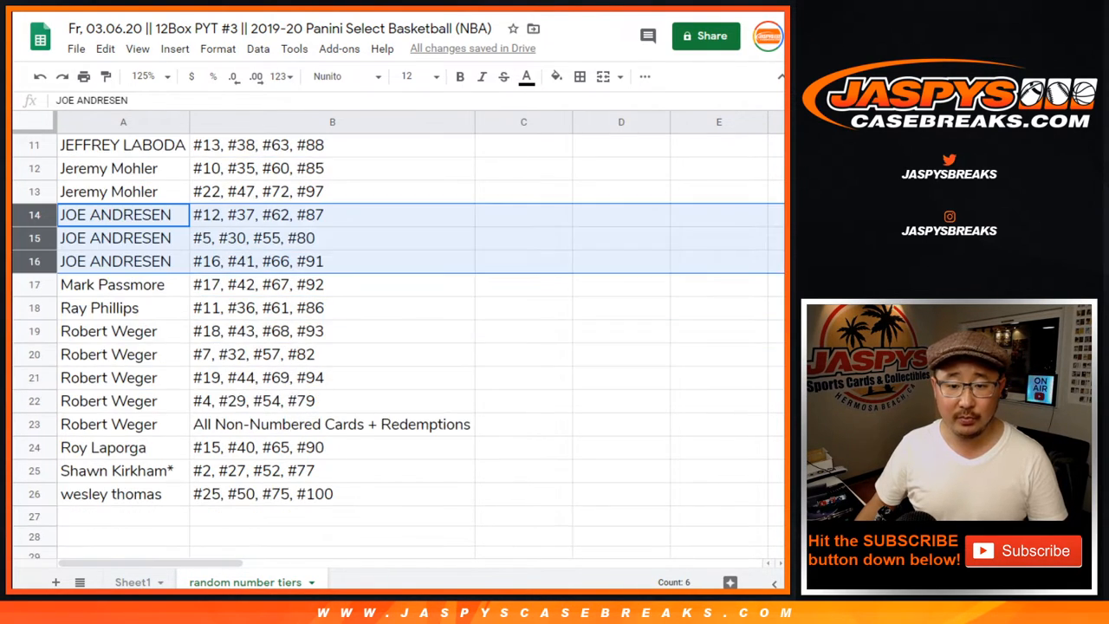
pyautogui.press('Down')
pyautogui.press('Down')
pyautogui.press('Down')
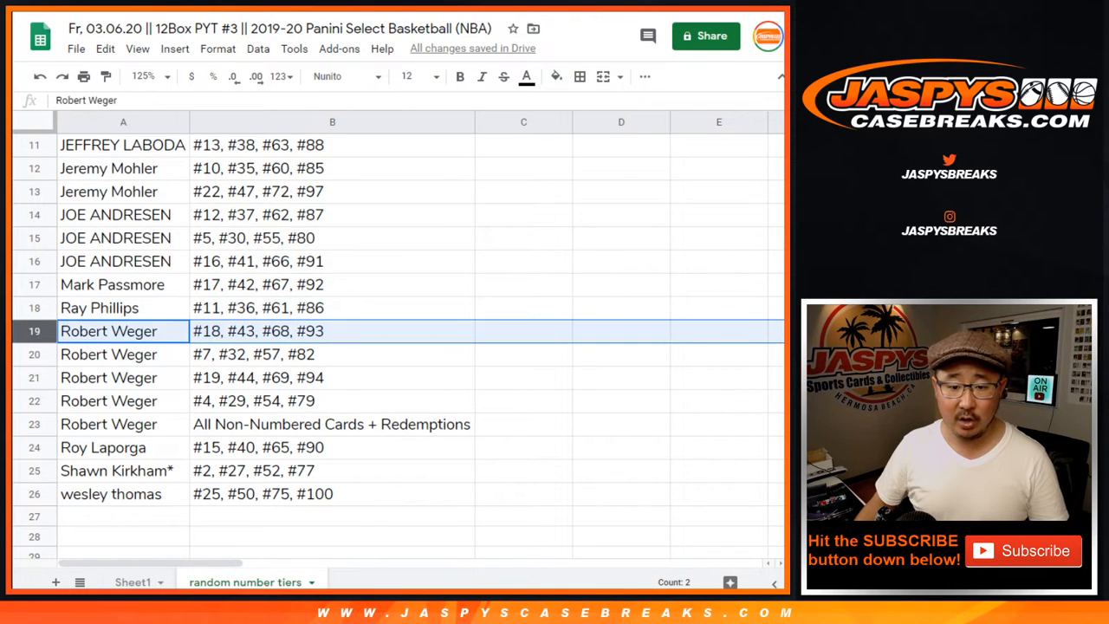
pyautogui.hotkey('shift', 'Down')
pyautogui.hotkey('shift', 'Down')
pyautogui.hotkey('shift', 'Down')
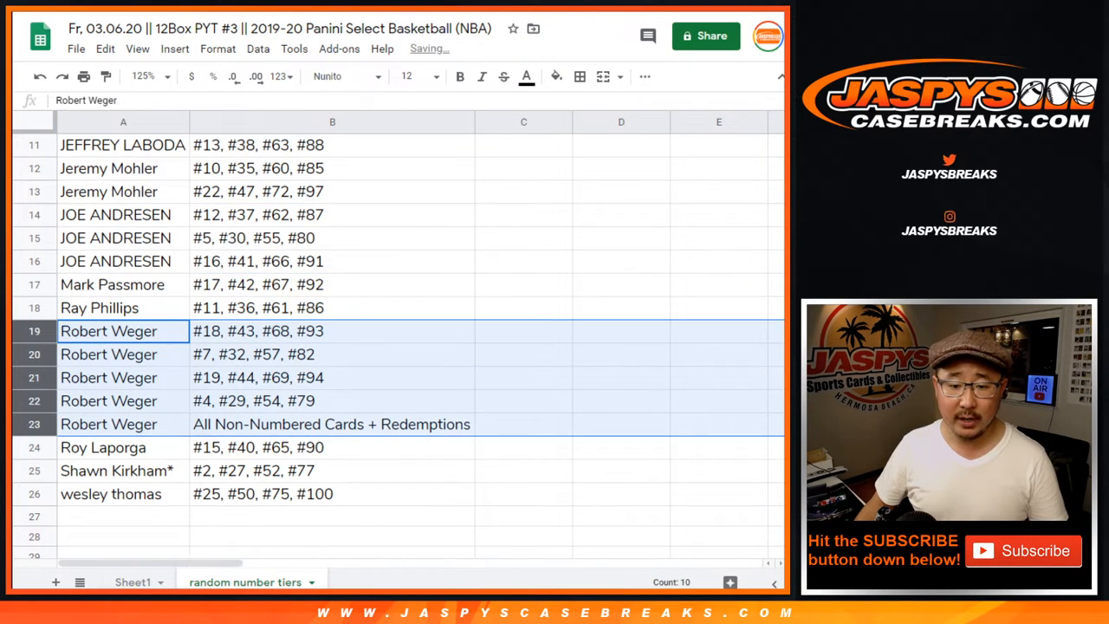
pyautogui.press('Down')
pyautogui.press('Down')
pyautogui.press('Down')
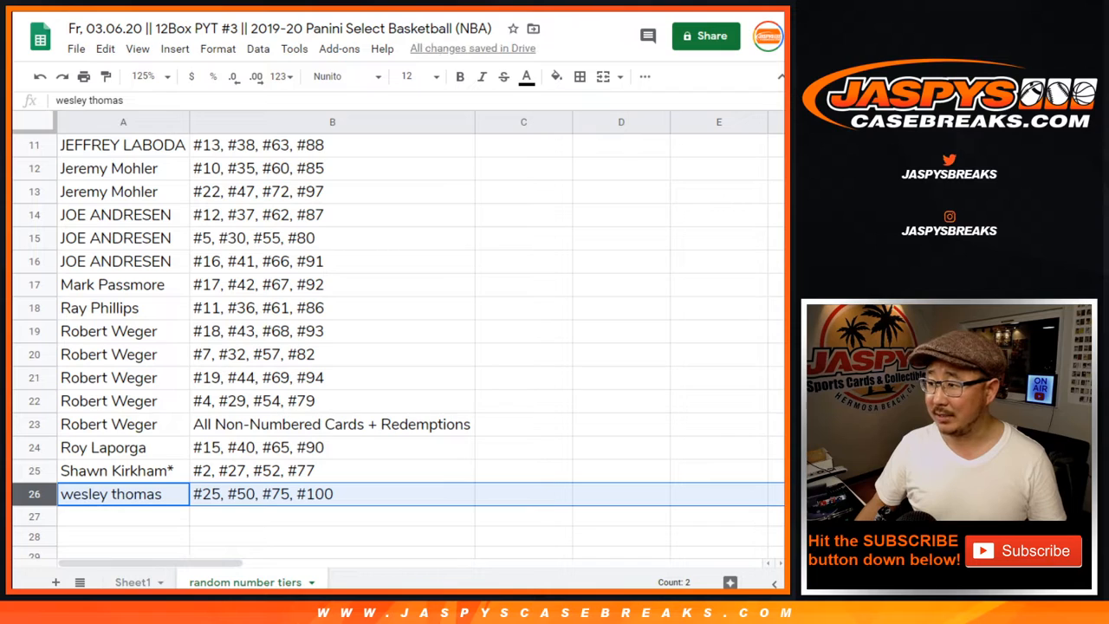
pyautogui.scroll(3, 332, 347)
pyautogui.scroll(3, 332, 347)
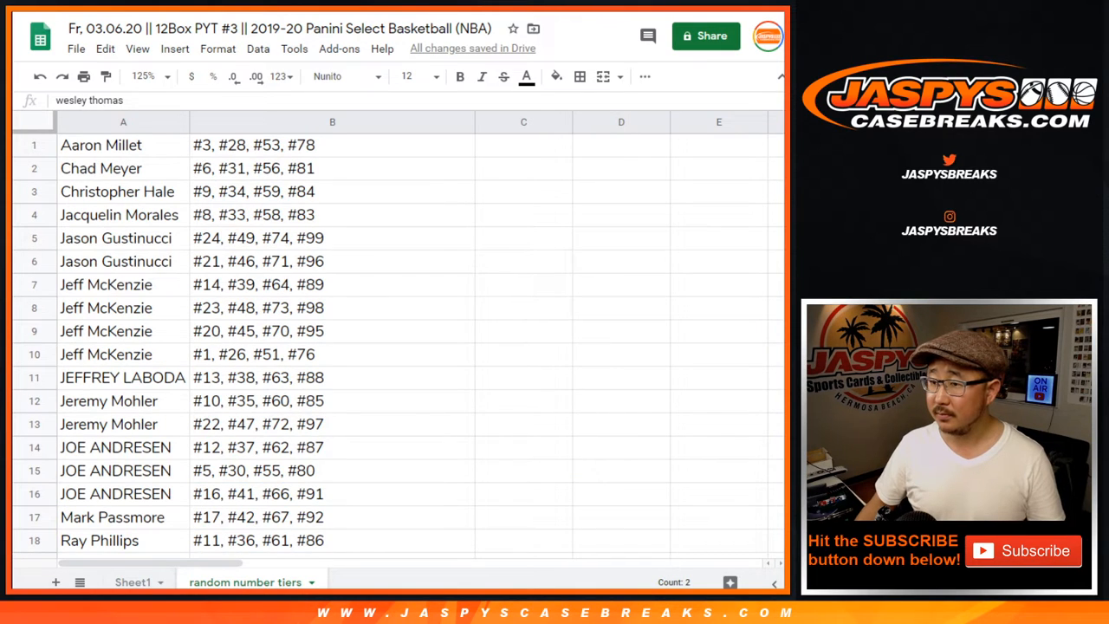
# Reduce the zoom from 100% to 90% to 75% so all rows show.
pyautogui.click(150, 77)
pyautogui.click(150, 173)
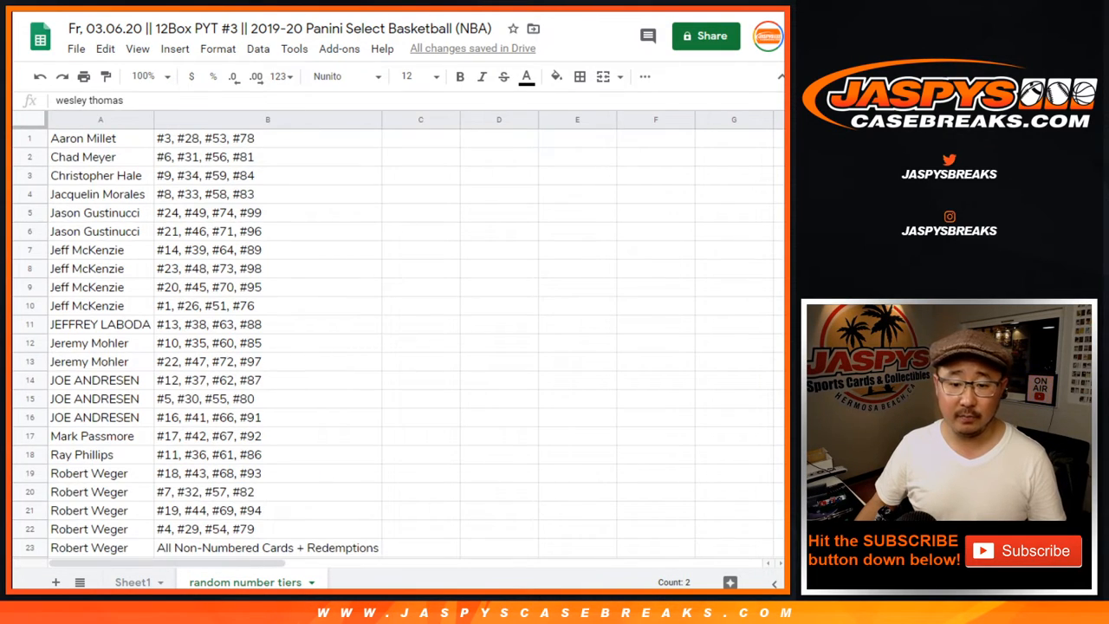
pyautogui.click(150, 76)
pyautogui.click(150, 154)
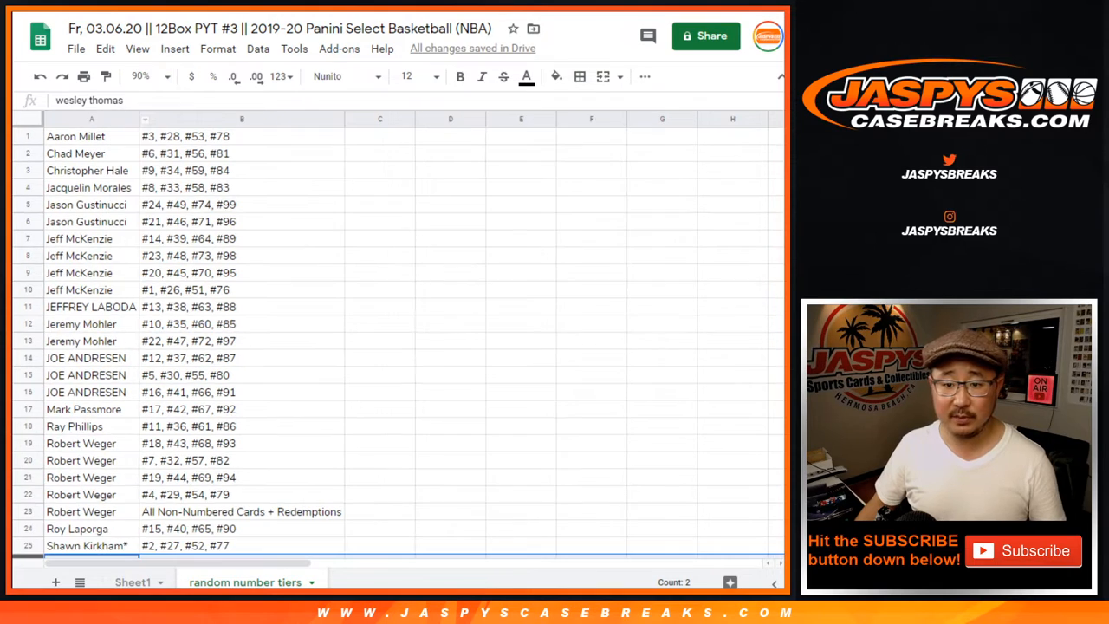
pyautogui.click(150, 77)
pyautogui.click(150, 139)
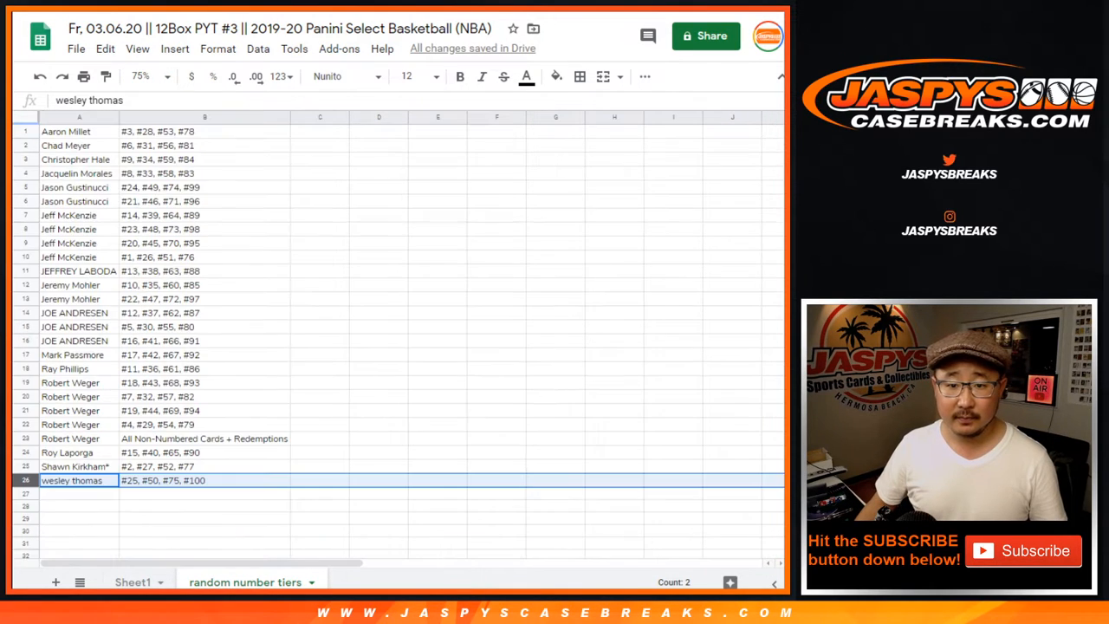
# Sort the sheet A to Z by the tier column B.
pyautogui.click(204, 116)
pyautogui.click(258, 48)
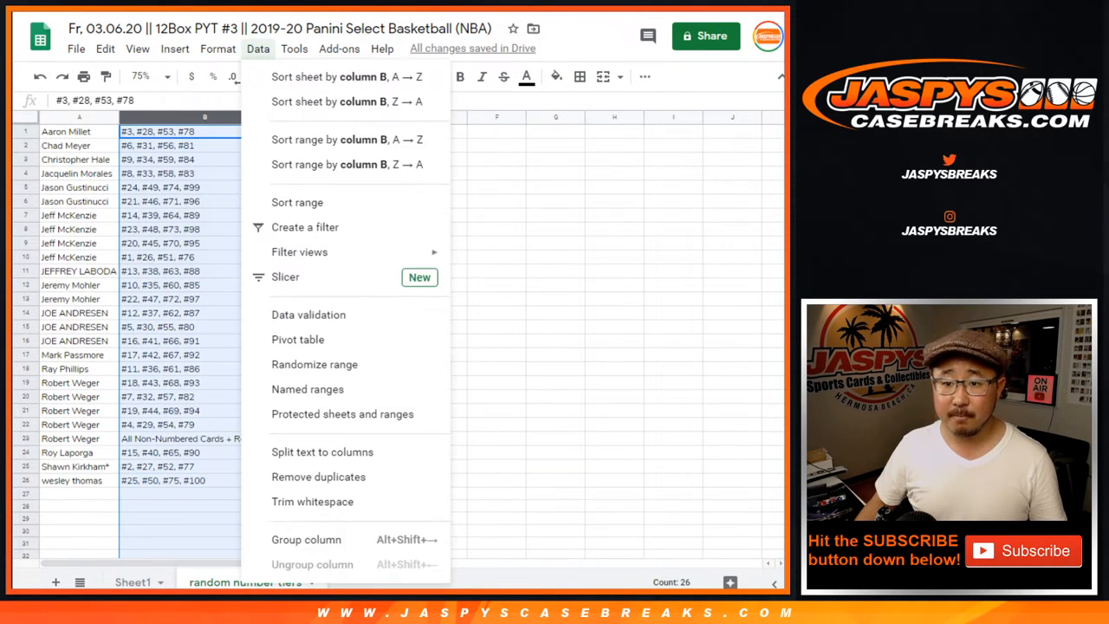
pyautogui.click(347, 76)
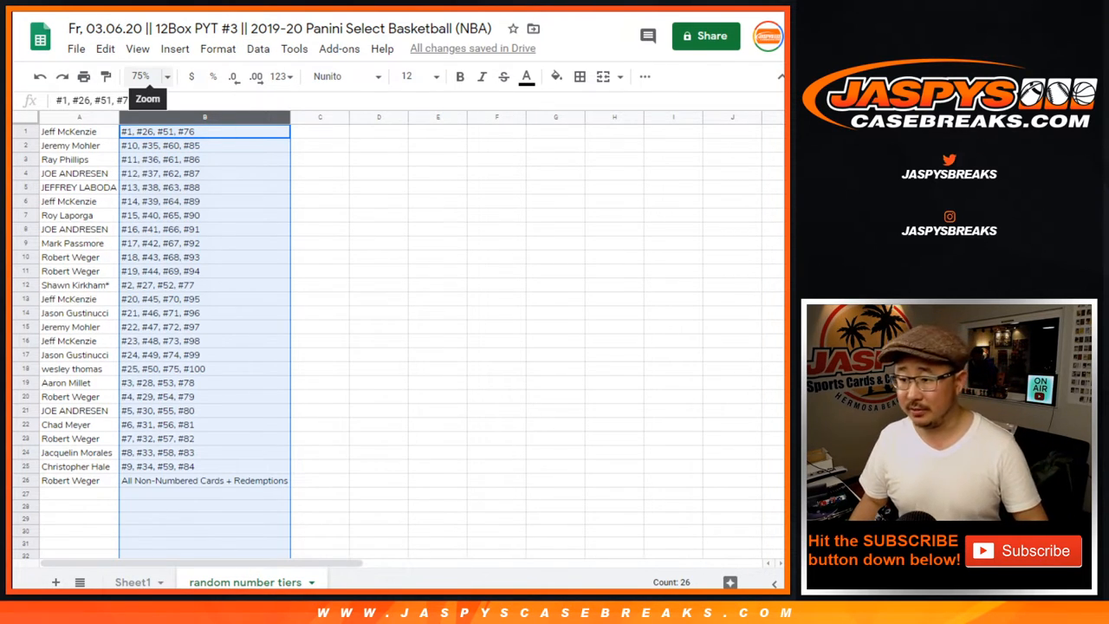
pyautogui.click(150, 77)
# At 100% zoom, zero-pad the #1, #2 and #3 tier lines in B1, B12 and B19 to #01, #02, #03.
pyautogui.click(149, 176)
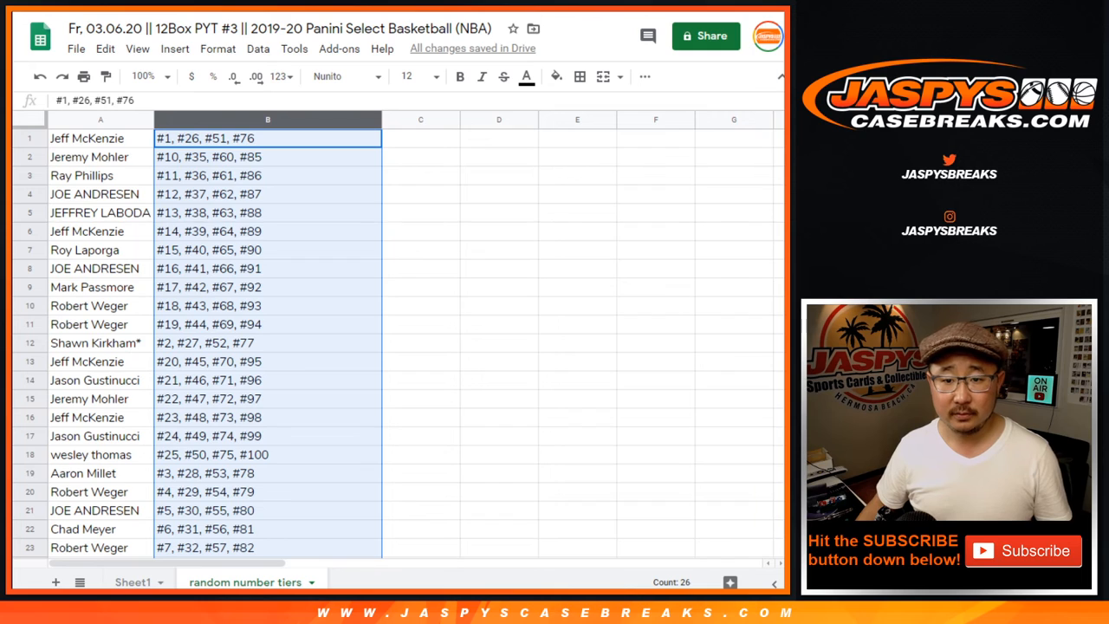
pyautogui.doubleClick(267, 139)
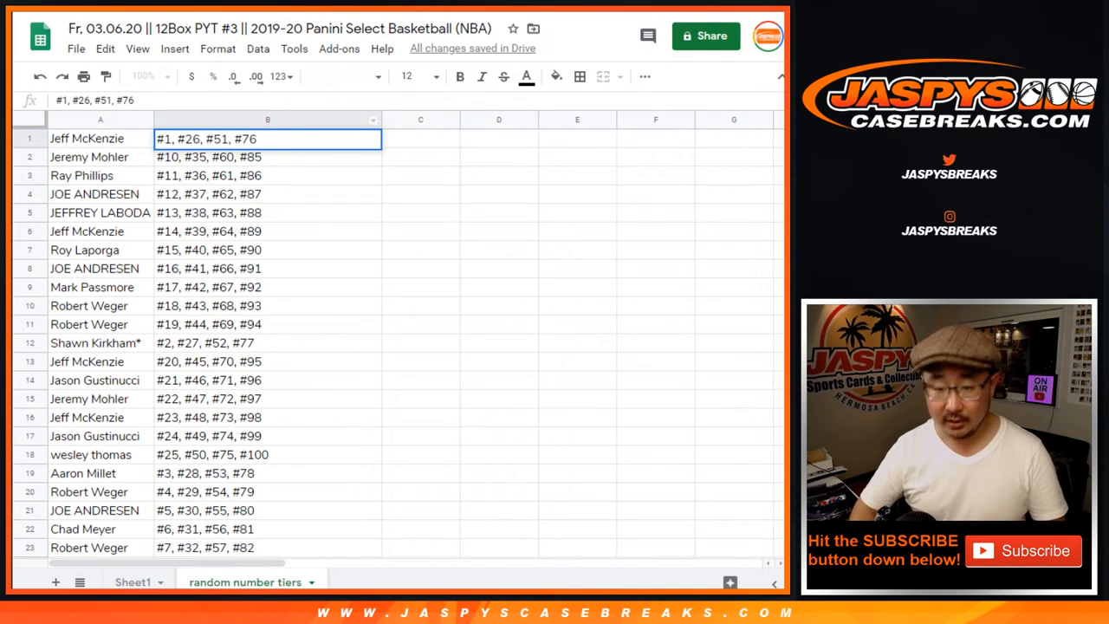
pyautogui.write('0')
pyautogui.press('Return')
pyautogui.press('Return')
pyautogui.press('Down')
pyautogui.press('Down')
pyautogui.press('Down')
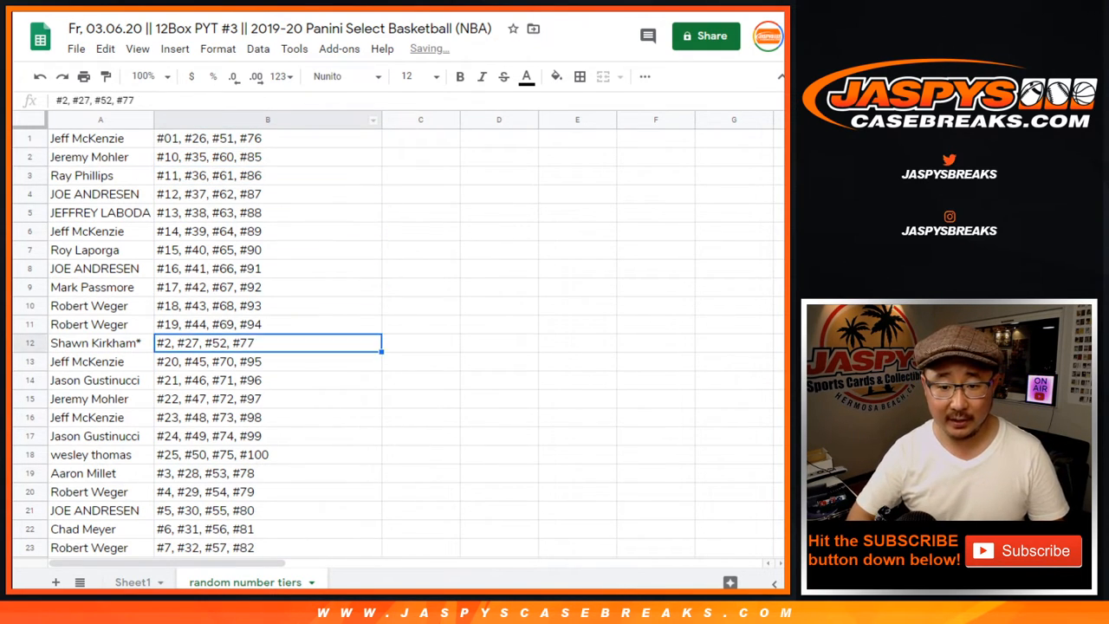
pyautogui.press('Return')
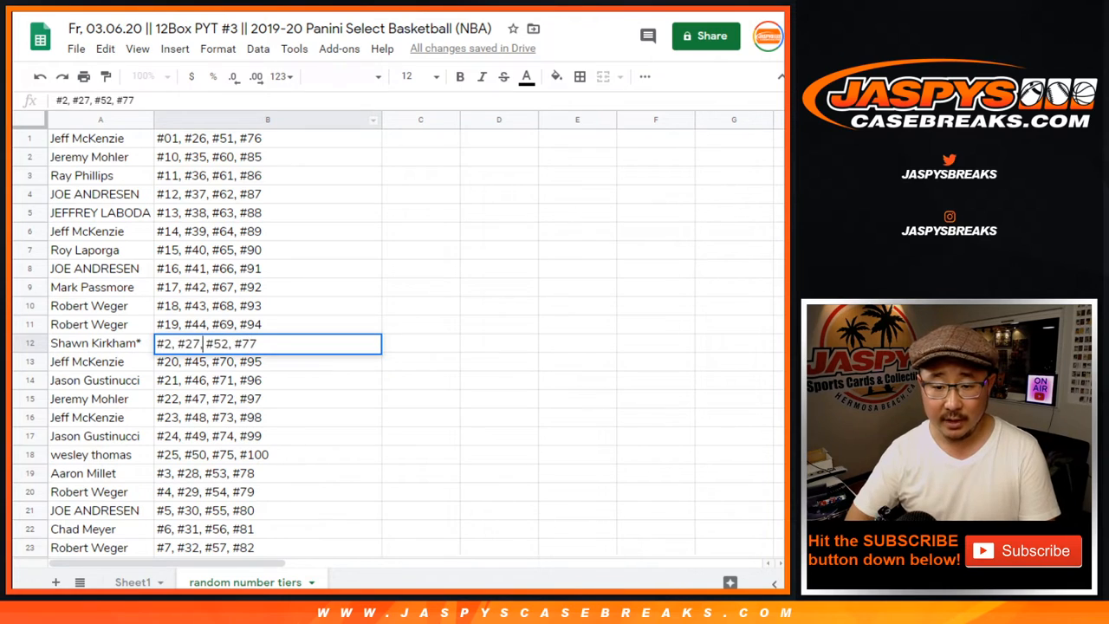
pyautogui.write('0')
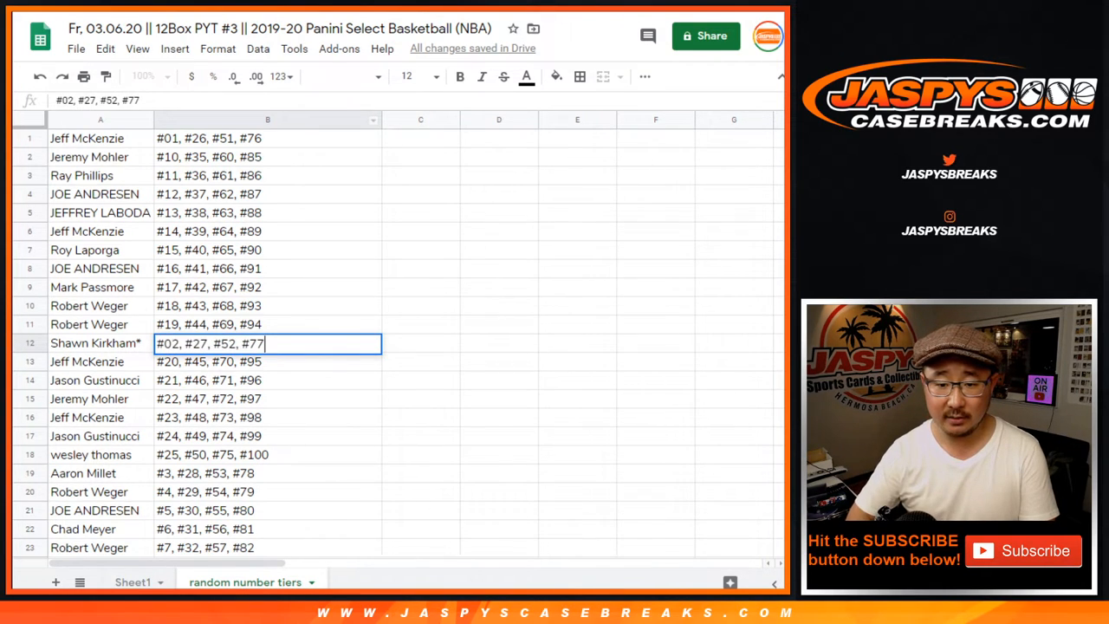
pyautogui.press('Return')
pyautogui.press('Down')
pyautogui.press('Down')
pyautogui.press('Down')
pyautogui.press('Down')
pyautogui.press('Down')
pyautogui.press('Down')
pyautogui.press('Return')
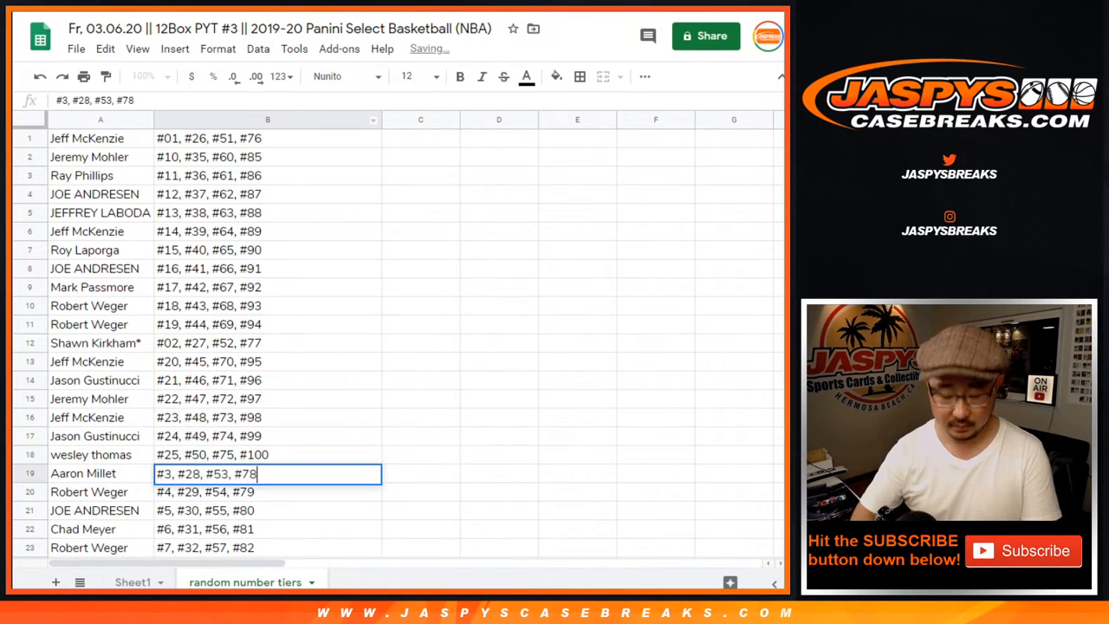
pyautogui.press('Home')
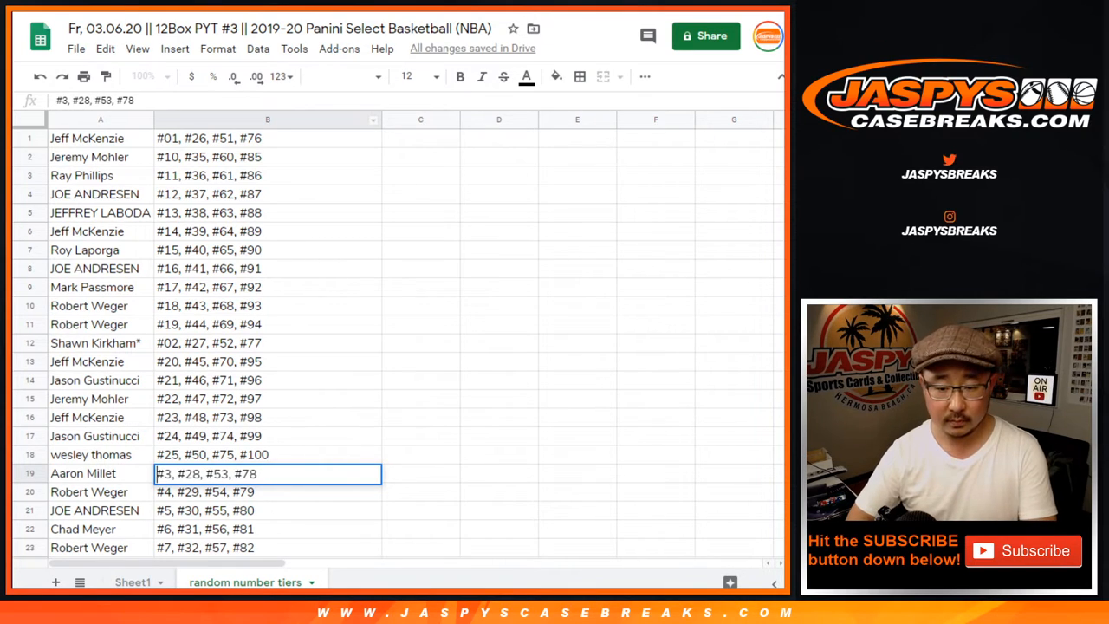
pyautogui.press('Right')
pyautogui.write('0')
pyautogui.press('Return')
pyautogui.scroll(-5, 267, 347)
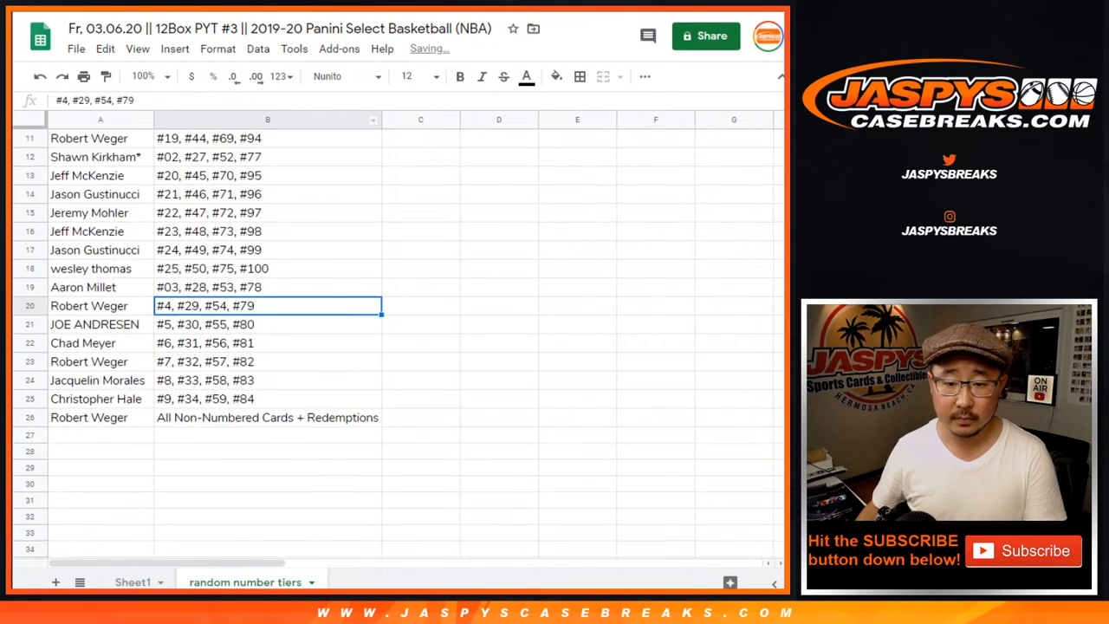
pyautogui.scroll(-1, 267, 346)
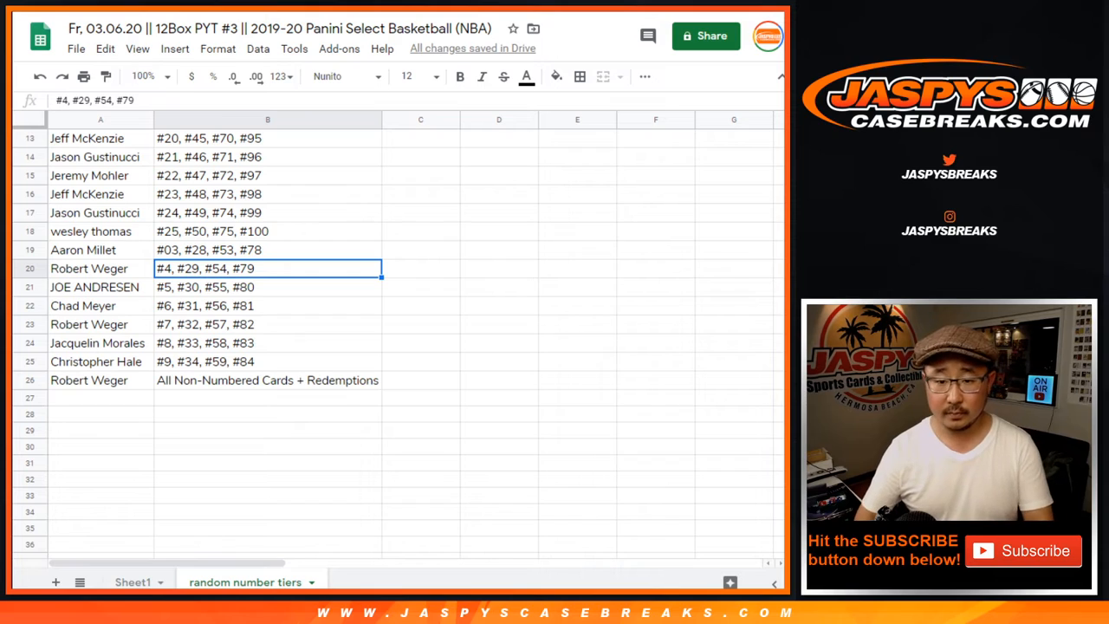
# Zero-pad the #4 through #9 tier lines in B20–B25 to #04 through #09.
pyautogui.press('Return')
pyautogui.press('Home')
pyautogui.press('Right')
pyautogui.write('0')
pyautogui.press('Return')
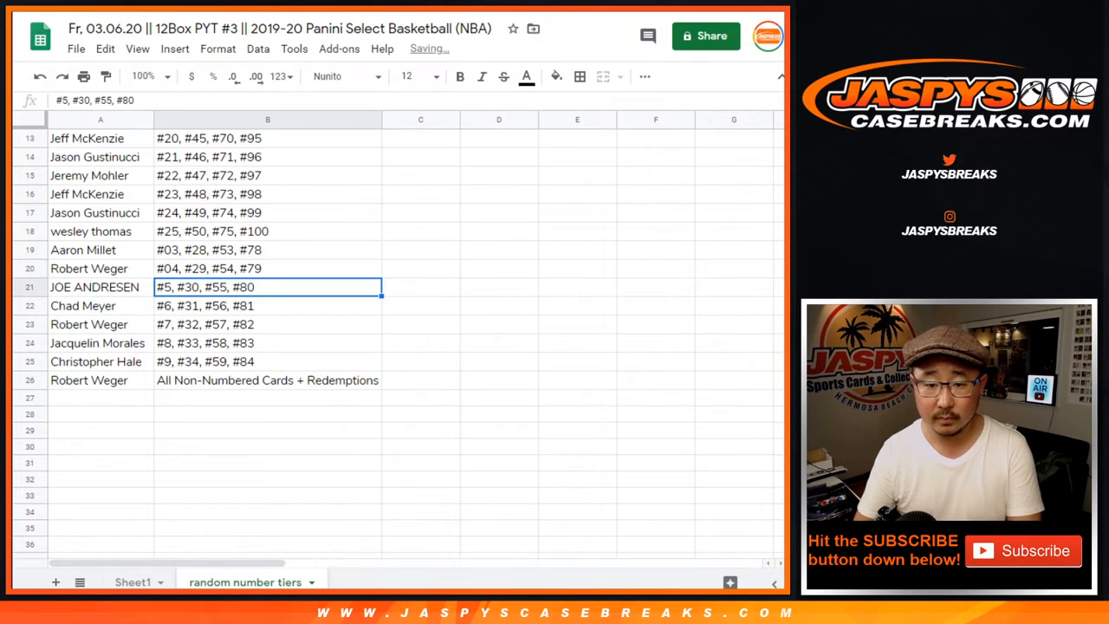
pyautogui.press('Return')
pyautogui.press('Home')
pyautogui.write('0')
pyautogui.press('Return')
pyautogui.press('Return')
pyautogui.press('Home')
pyautogui.press('Right')
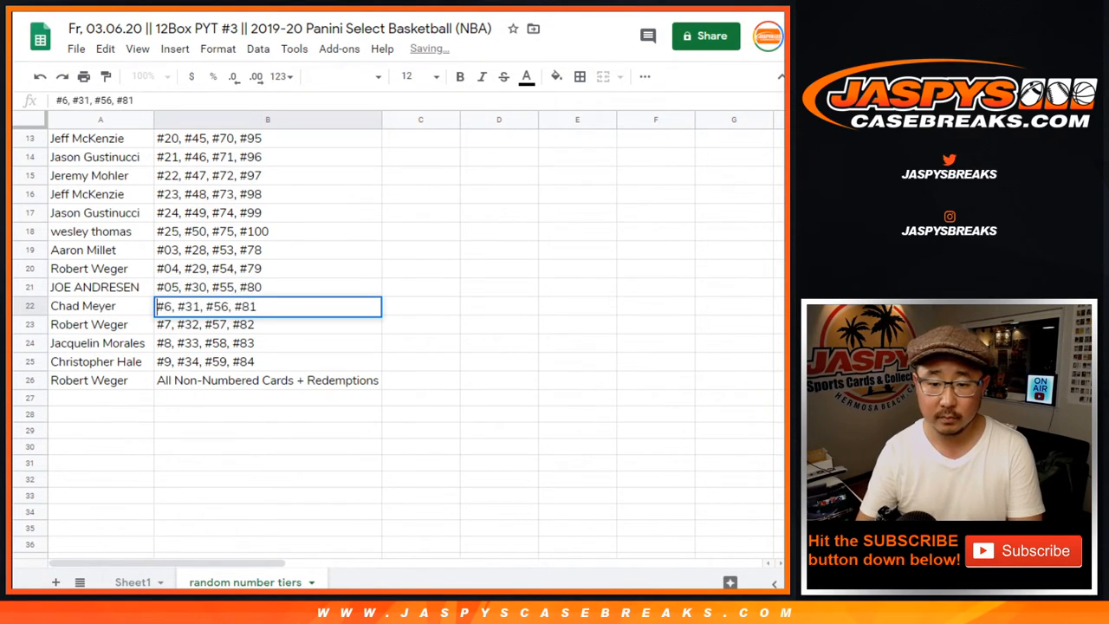
pyautogui.write('0')
pyautogui.press('Return')
pyautogui.press('Return')
pyautogui.write('0')
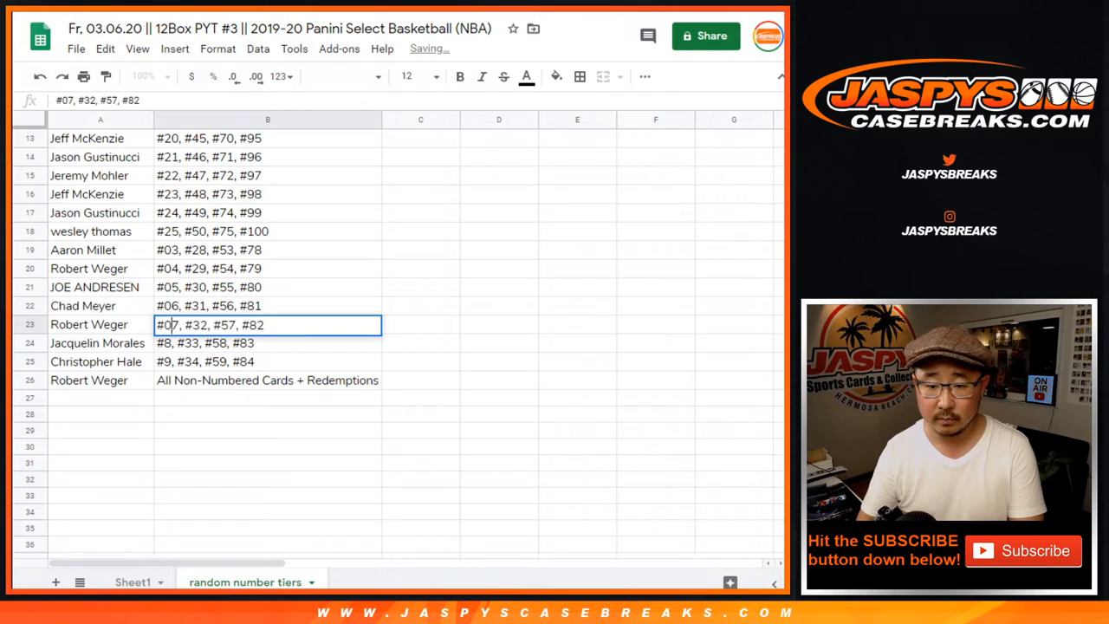
pyautogui.press('Return')
pyautogui.press('Return')
pyautogui.write('0')
pyautogui.press('Return')
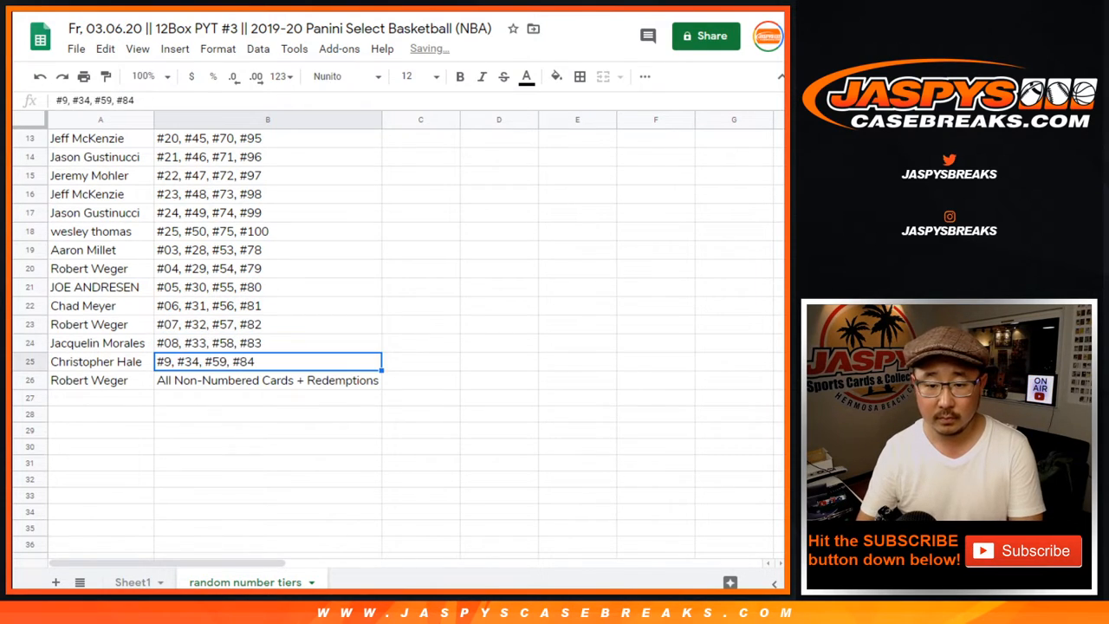
pyautogui.press('Return')
pyautogui.press('Home')
pyautogui.press('Right')
pyautogui.write('0')
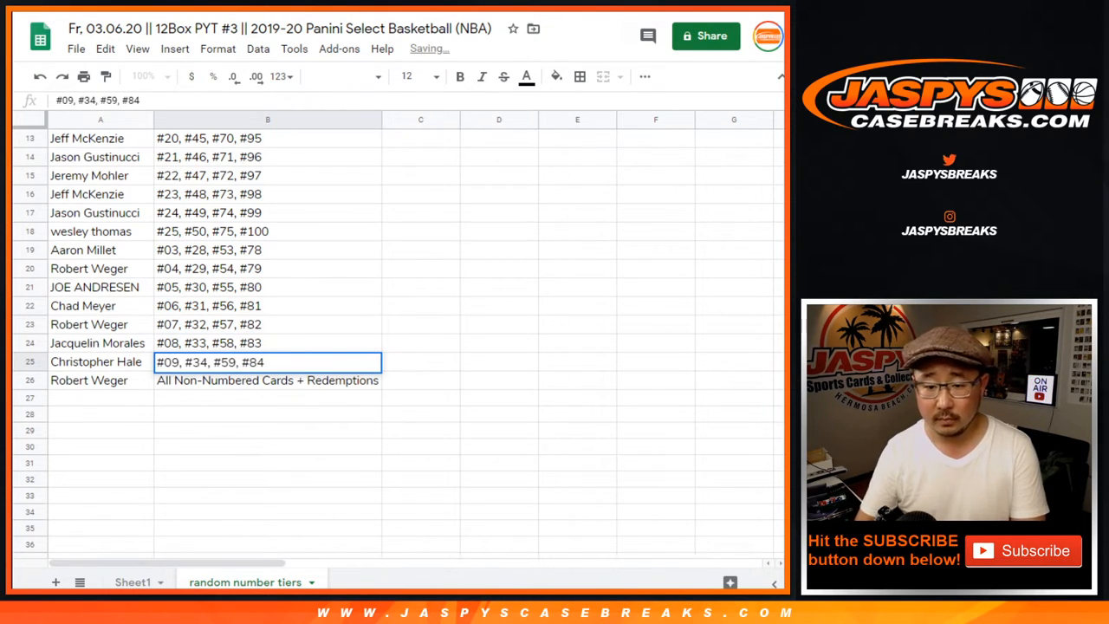
pyautogui.press('Return')
pyautogui.click(267, 231)
pyautogui.scroll(5, 267, 347)
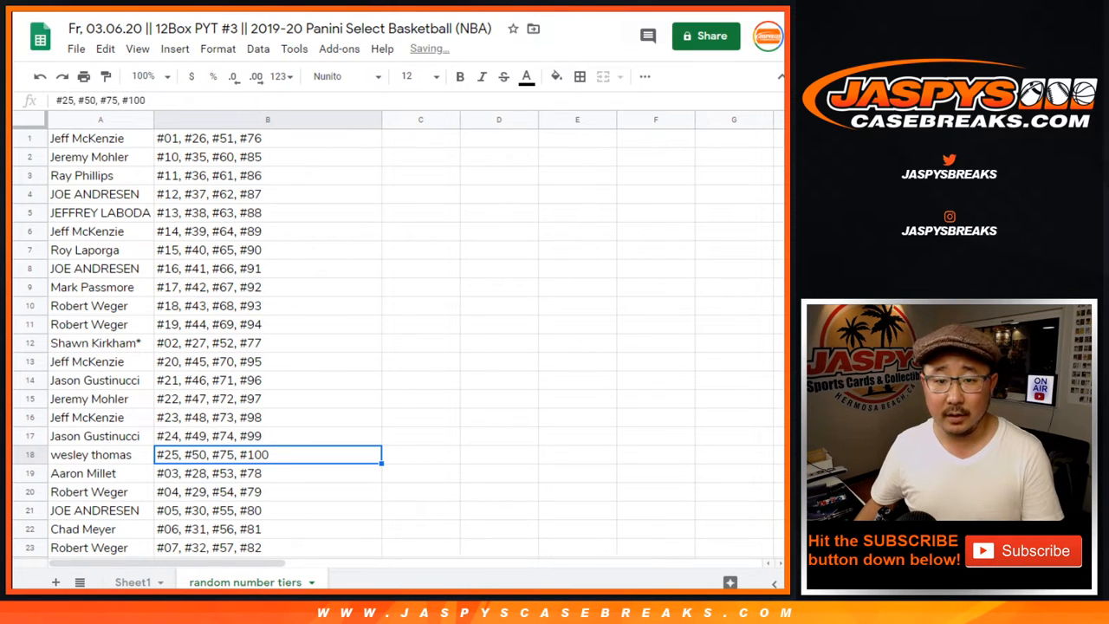
# Sort the sheet ascending by column B so rows run #01, #02, #03 onward with their buyers.
pyautogui.hotkey('ctrl', 'space')
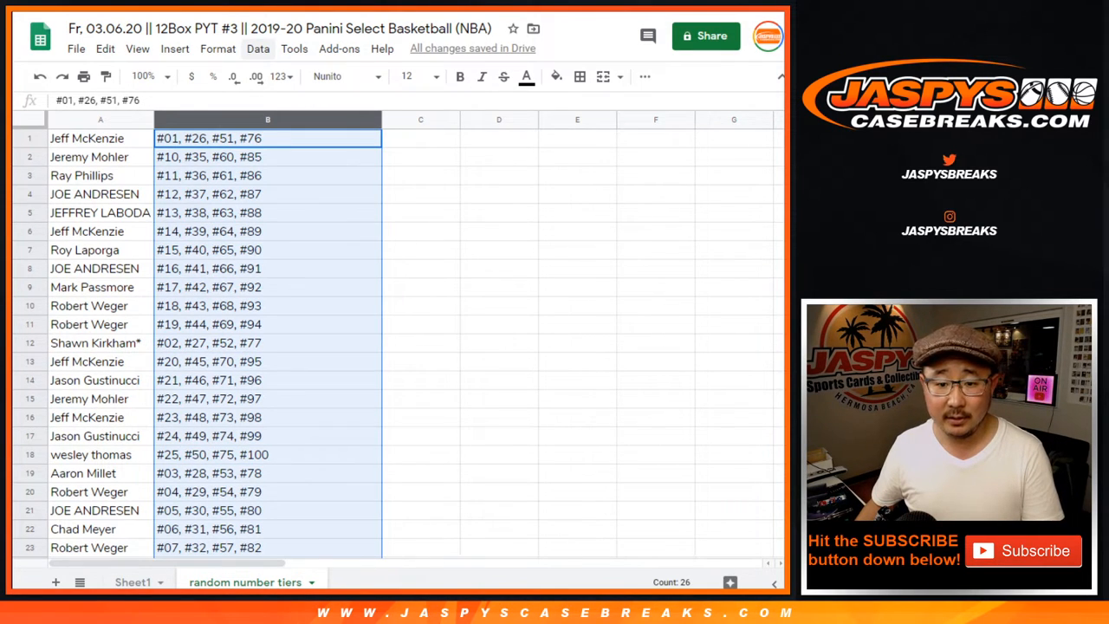
pyautogui.scroll(-2, 267, 347)
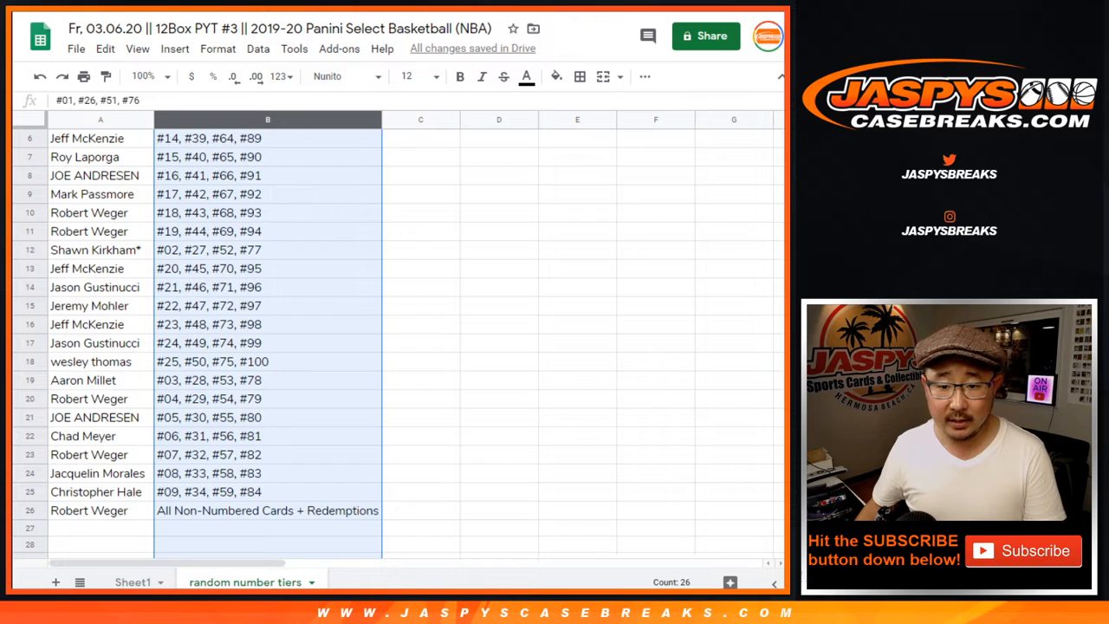
pyautogui.click(29, 250)
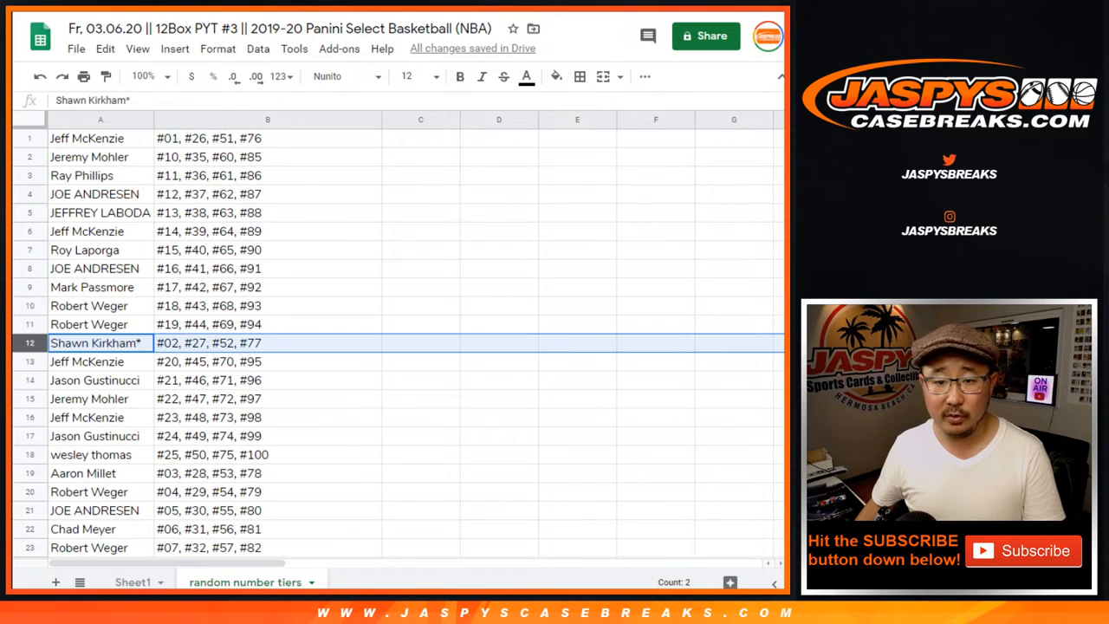
pyautogui.click(267, 118)
pyautogui.click(258, 48)
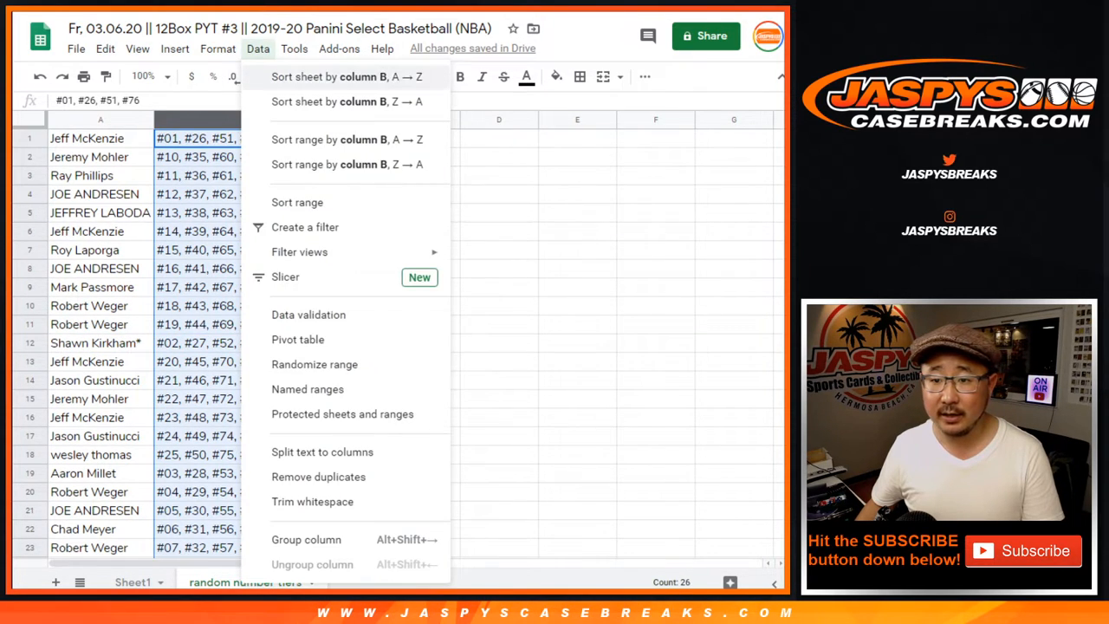
pyautogui.click(312, 76)
pyautogui.click(95, 157)
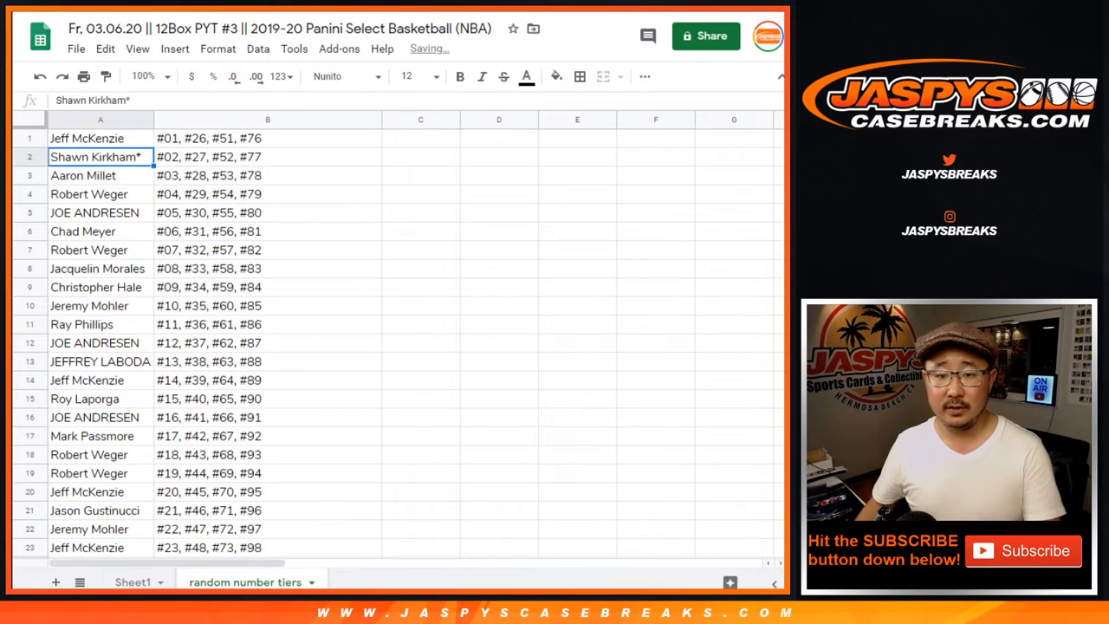
pyautogui.click(267, 138)
pyautogui.moveTo(267, 138); pyautogui.dragTo(267, 287)
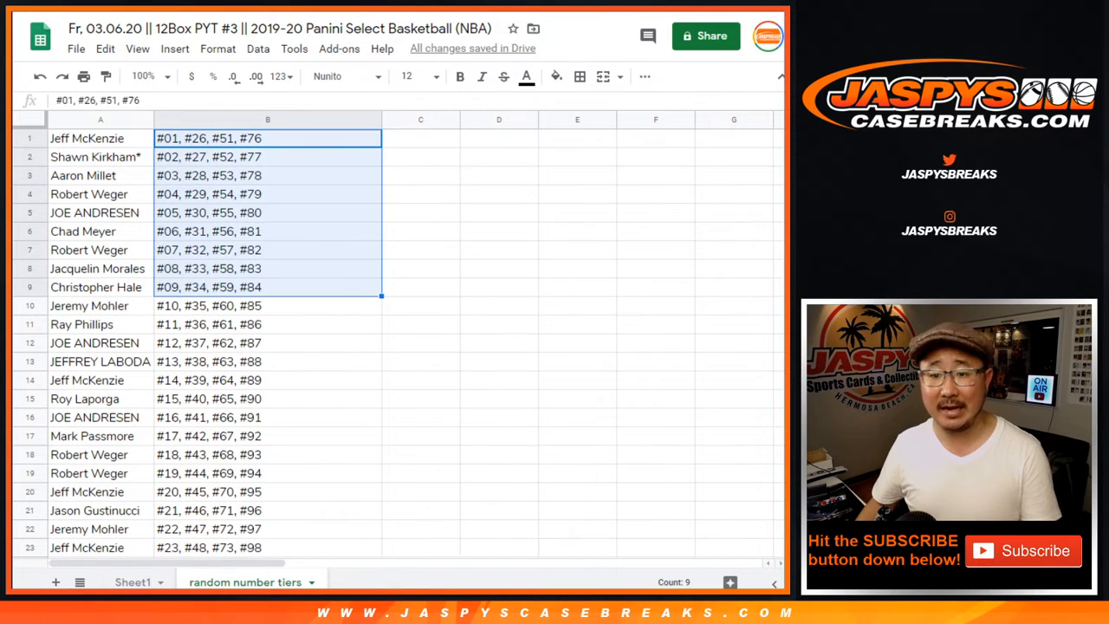
pyautogui.click(86, 138)
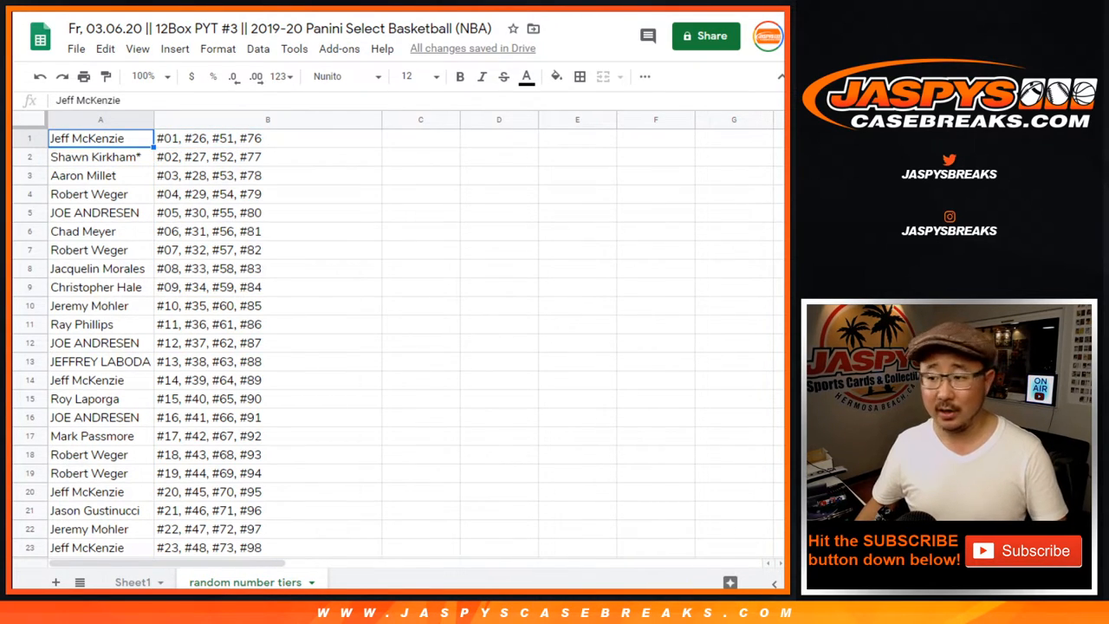
pyautogui.scroll(-4, 391, 347)
pyautogui.scroll(4, 390, 347)
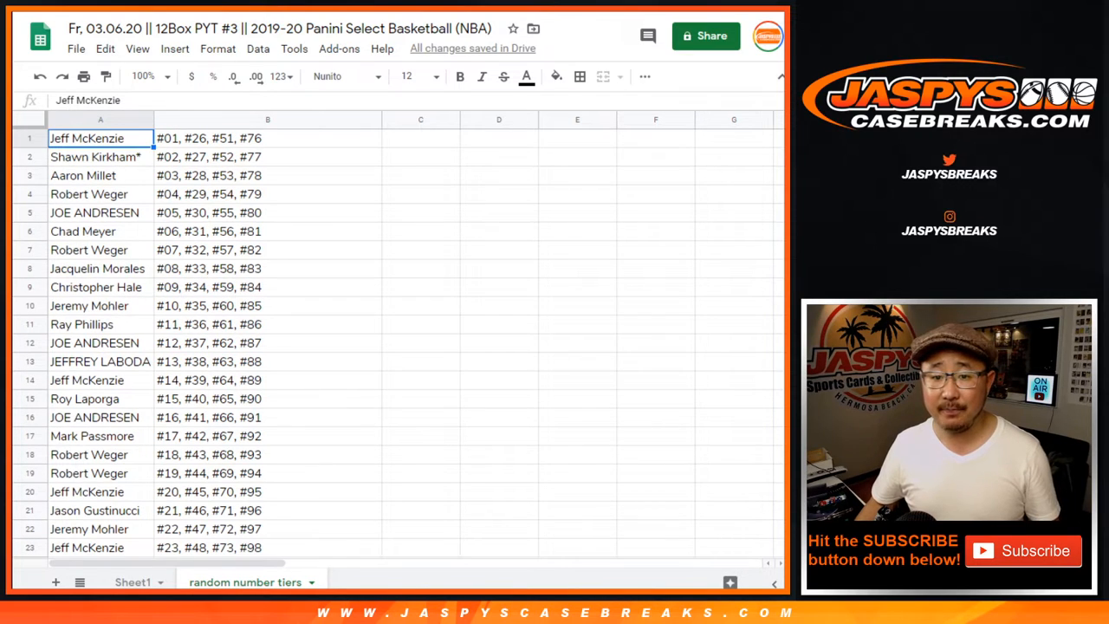